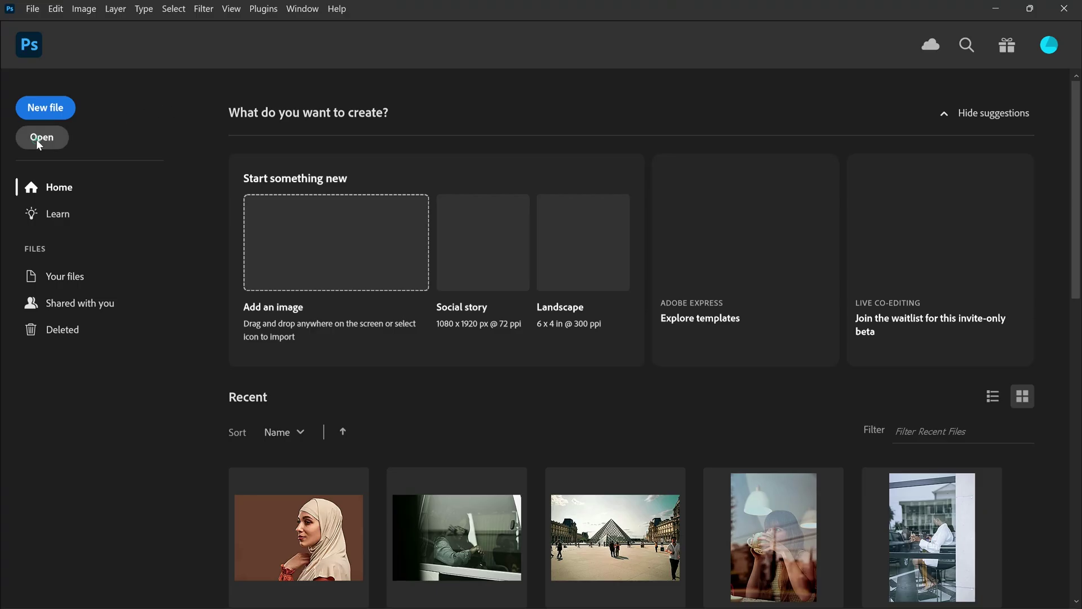
# Step: Open the pexels-cristian-rojas photo of the woman with a cup and duplicate its Background layer
pyautogui.click(37, 144)
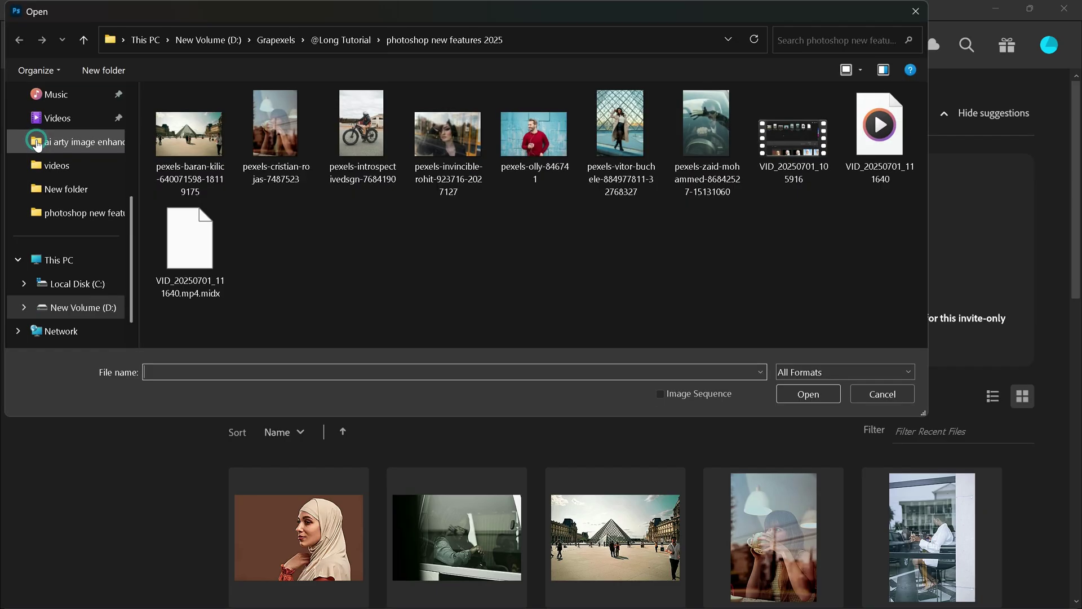
pyautogui.click(275, 129)
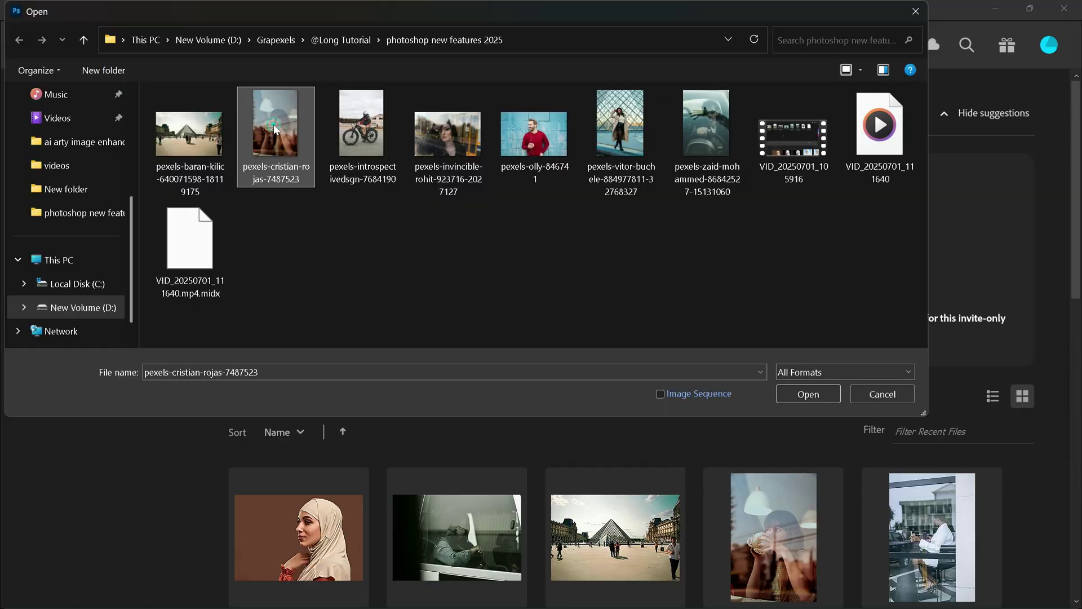
pyautogui.click(801, 393)
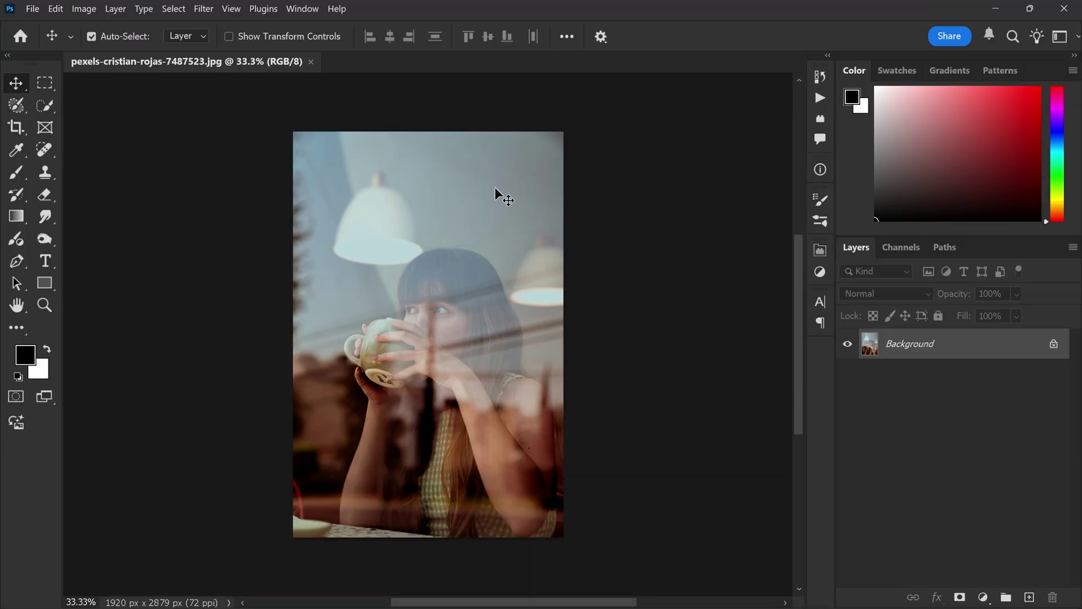
pyautogui.moveTo(921, 359); pyautogui.dragTo(1029, 597)
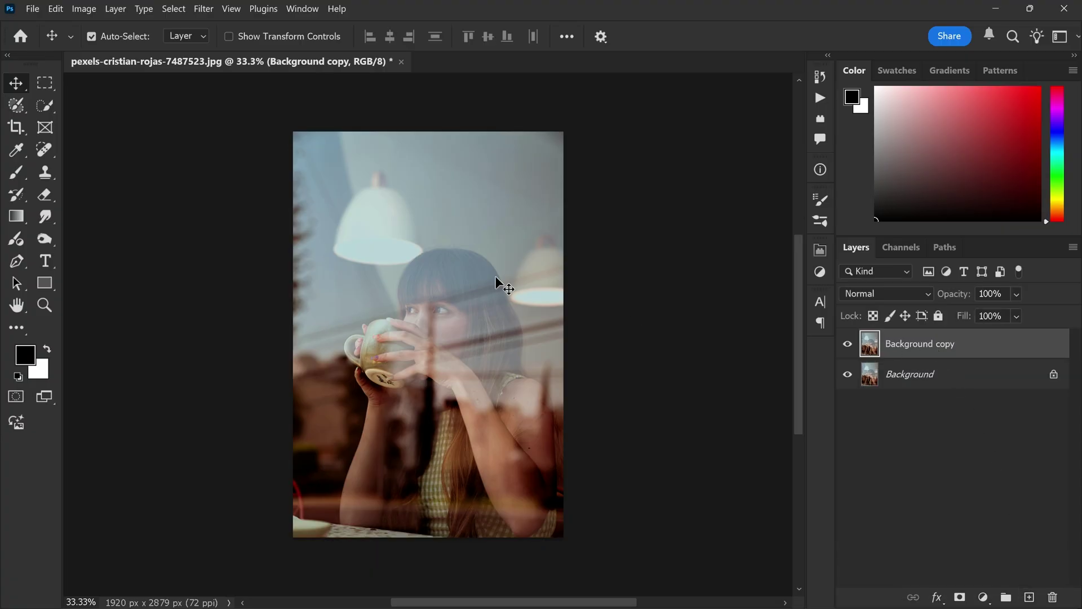
# Step: Launch the Camera Raw Filter on the duplicated layer and show its Remove tools
pyautogui.click(202, 8)
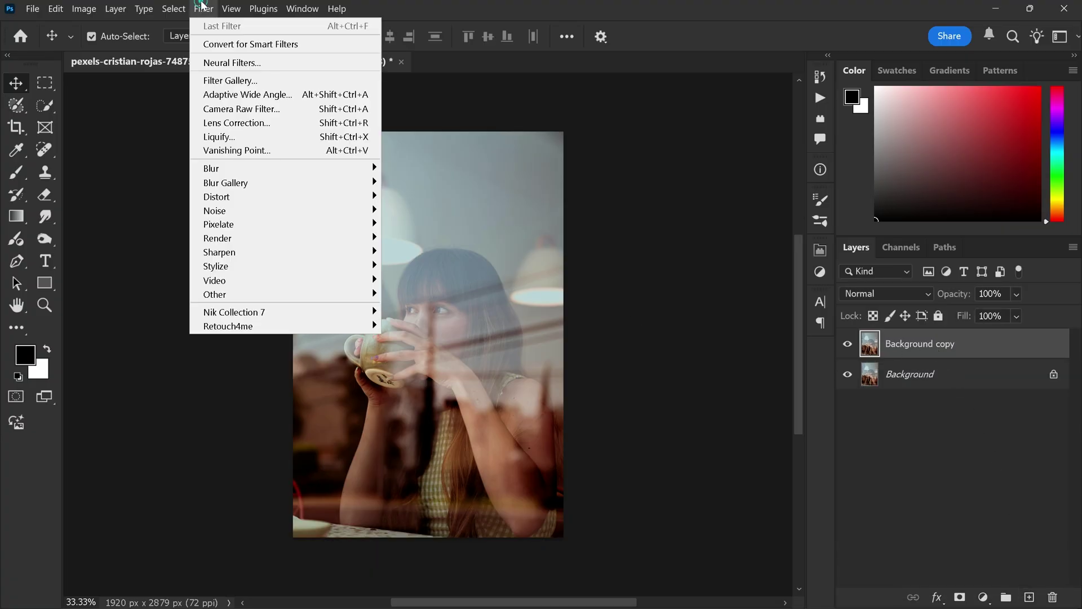
pyautogui.click(229, 109)
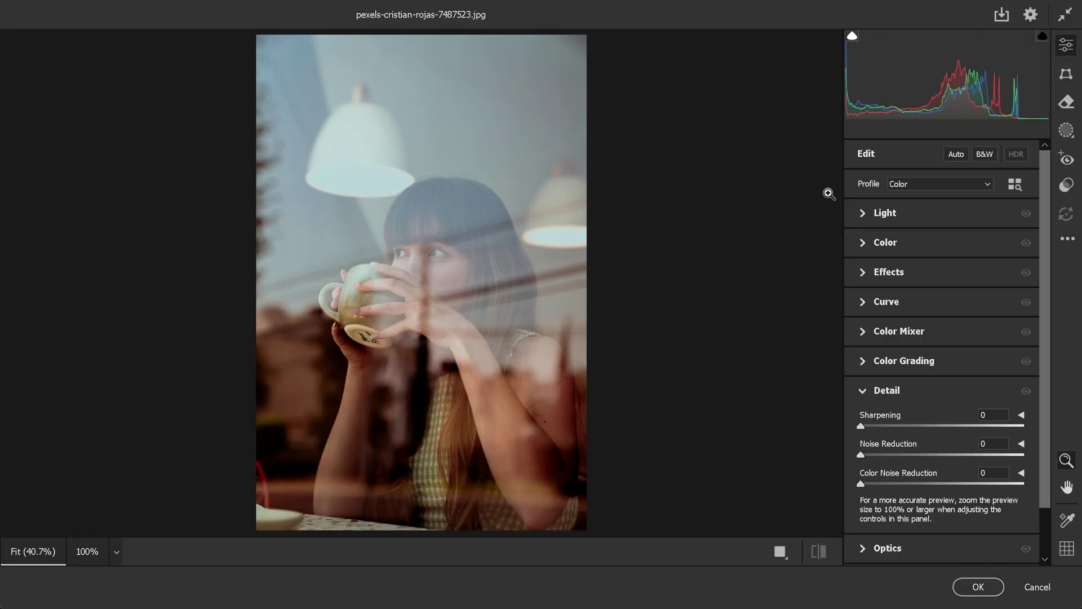
pyautogui.moveTo(1035, 85)
pyautogui.click(1064, 103)
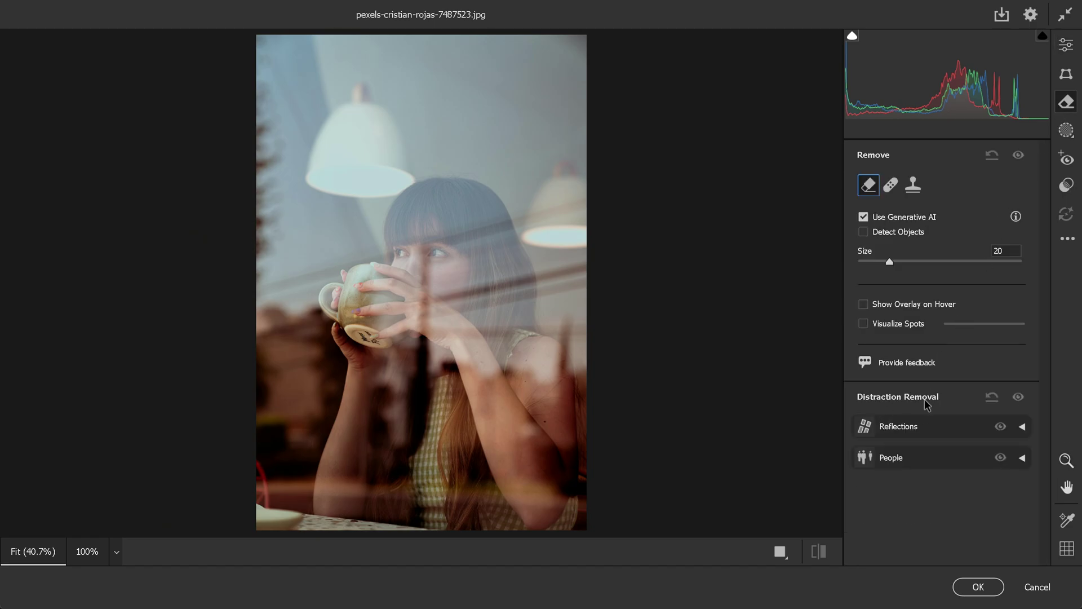
# Step: Turn on Reflections removal and compare the result with the original
pyautogui.click(1020, 426)
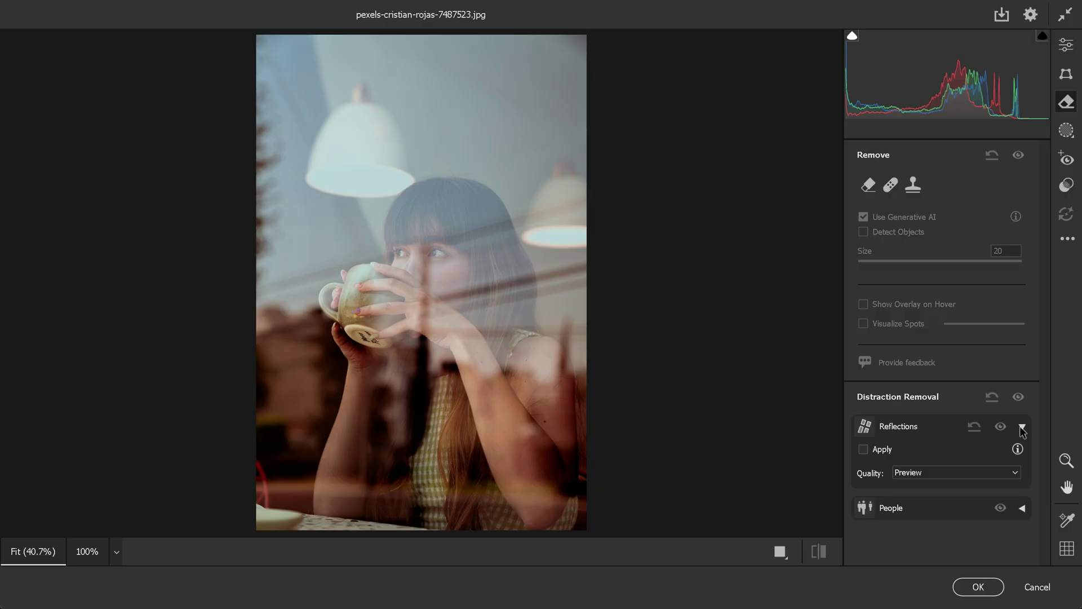
pyautogui.click(865, 450)
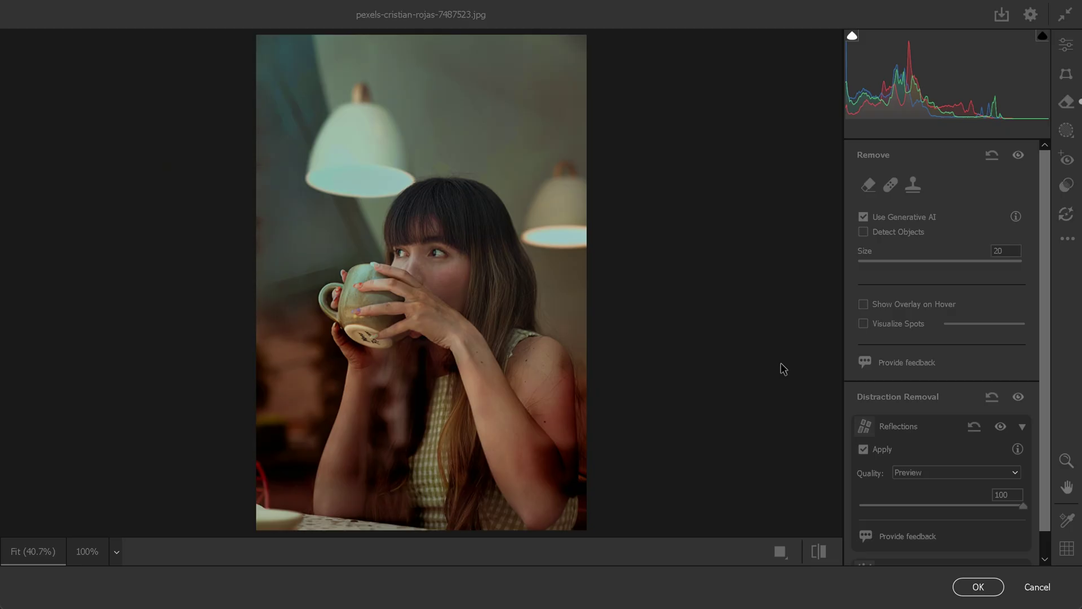
pyautogui.click(819, 552)
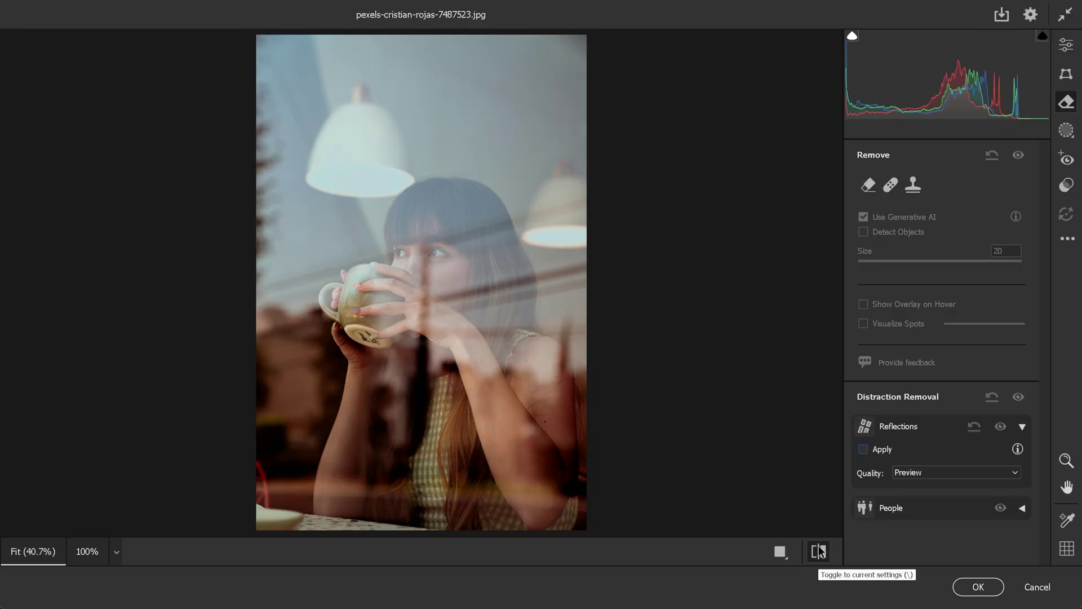
pyautogui.click(820, 551)
pyautogui.click(819, 551)
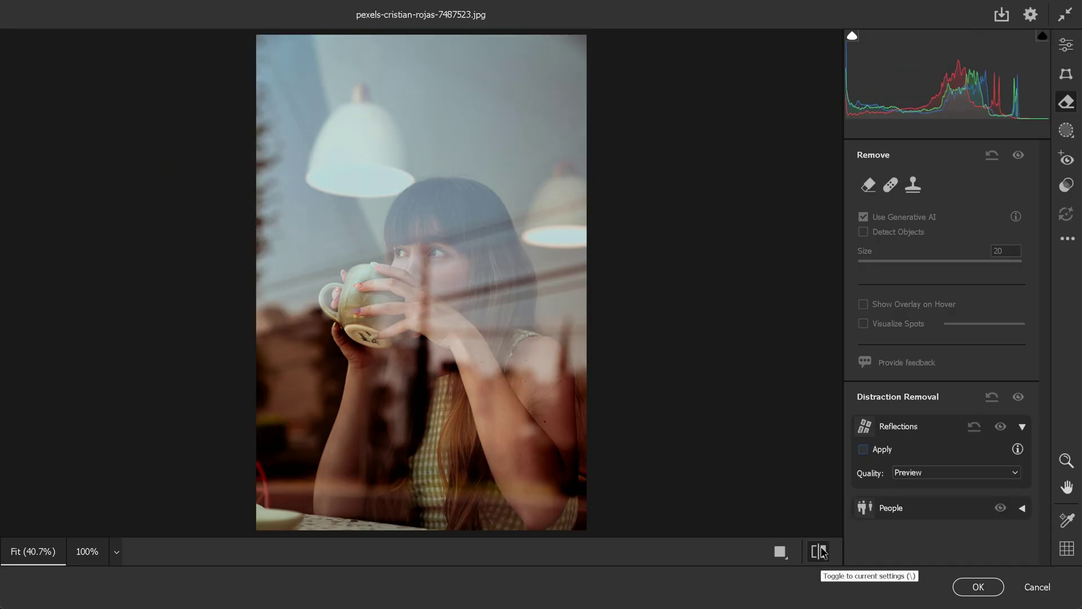
pyautogui.click(819, 552)
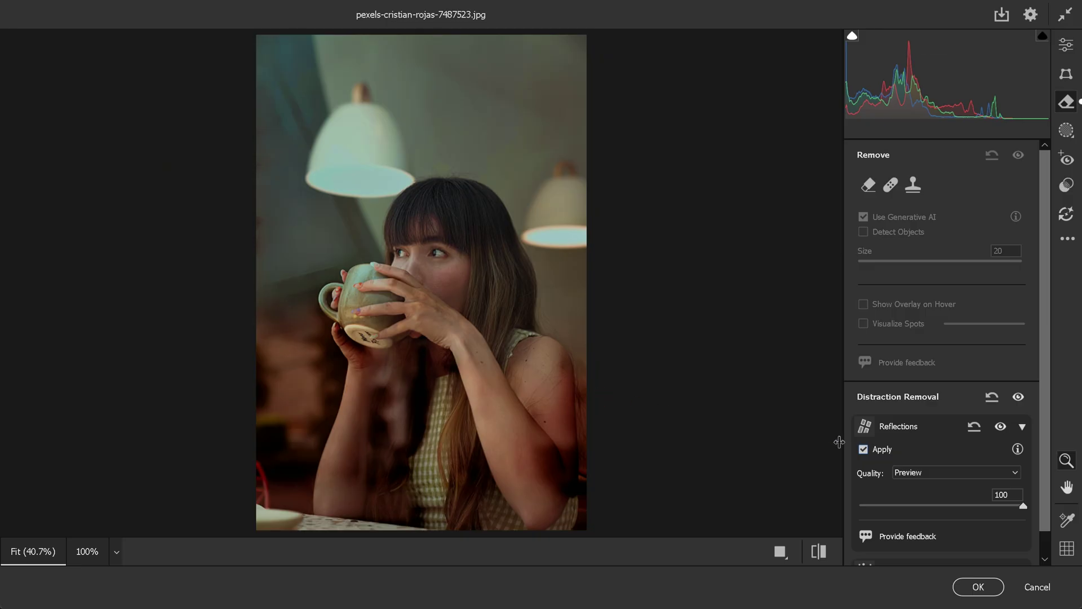
# Step: Set reflection removal quality to Best and compare before and after
pyautogui.click(922, 472)
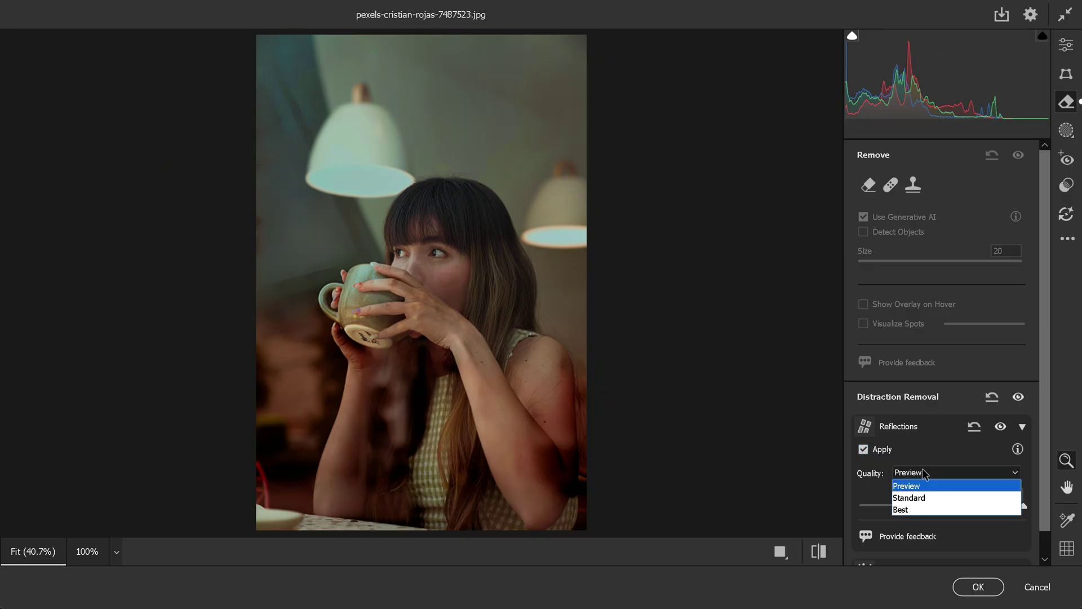
pyautogui.click(912, 509)
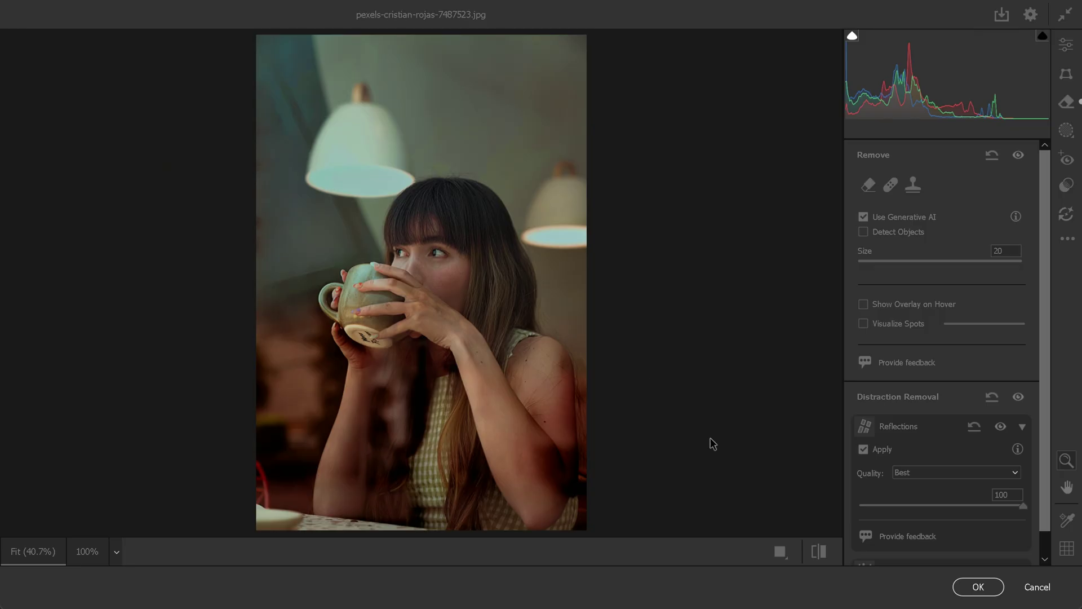
pyautogui.click(820, 550)
pyautogui.click(821, 551)
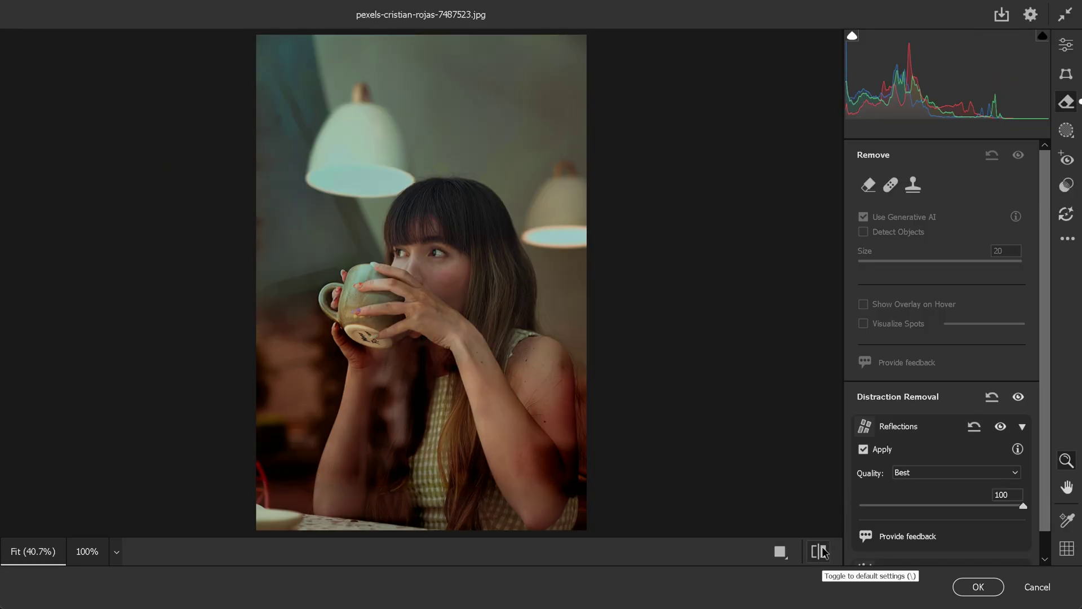
# Step: Apply Reflections removal at Best quality to the driver photo and compare
pyautogui.click(820, 551)
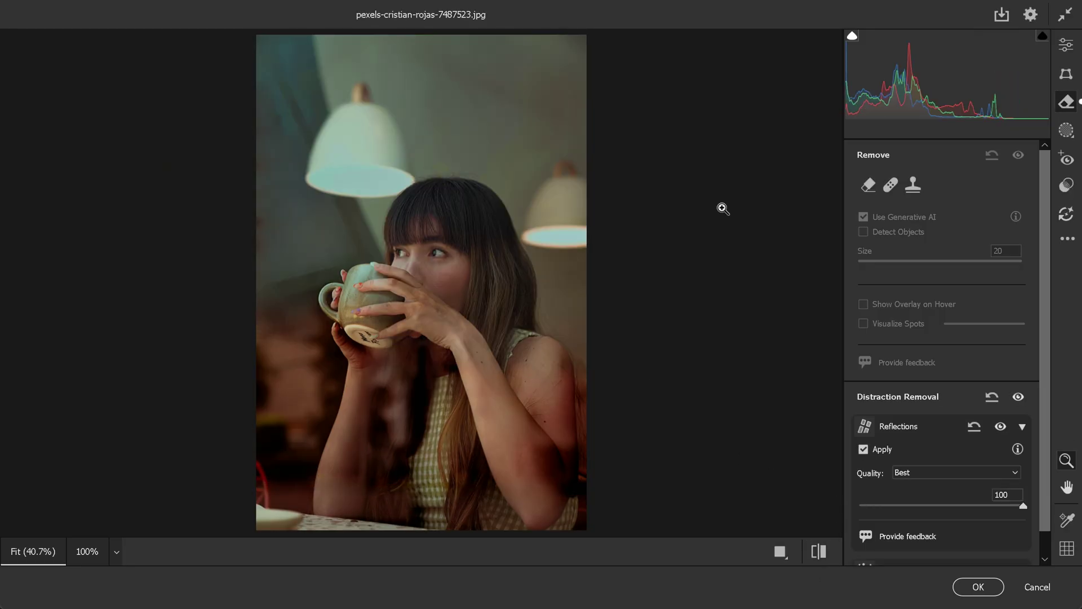
pyautogui.click(1021, 427)
pyautogui.click(913, 473)
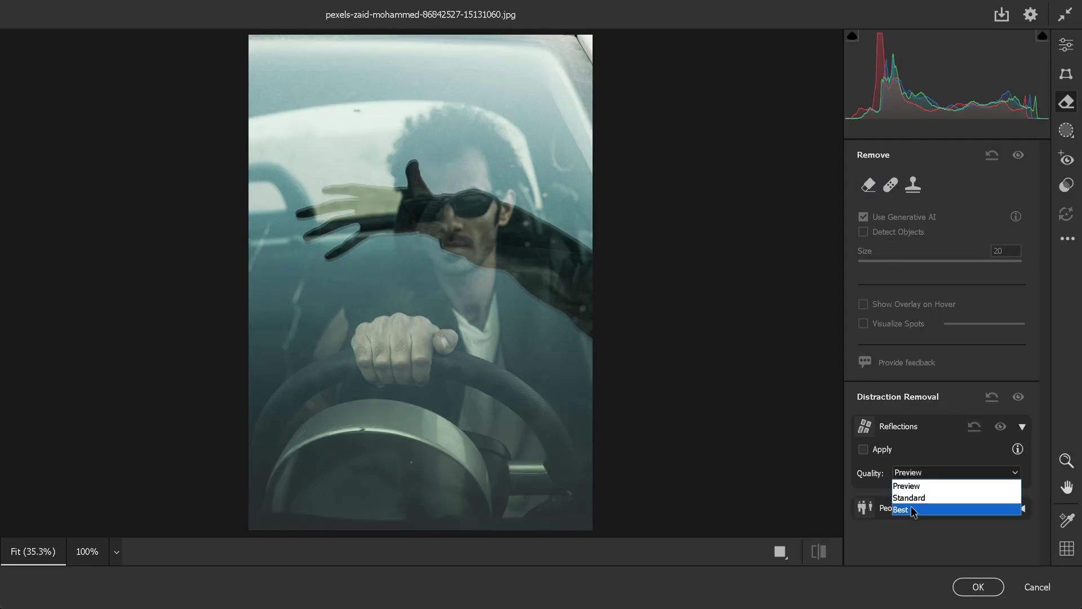
pyautogui.click(901, 508)
pyautogui.click(863, 450)
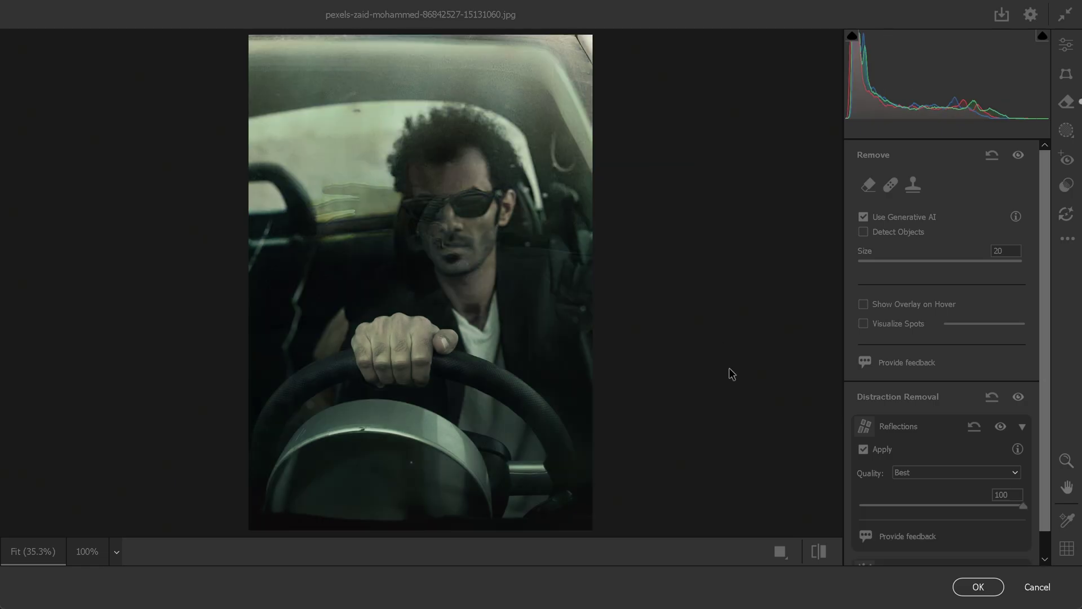
pyautogui.click(818, 552)
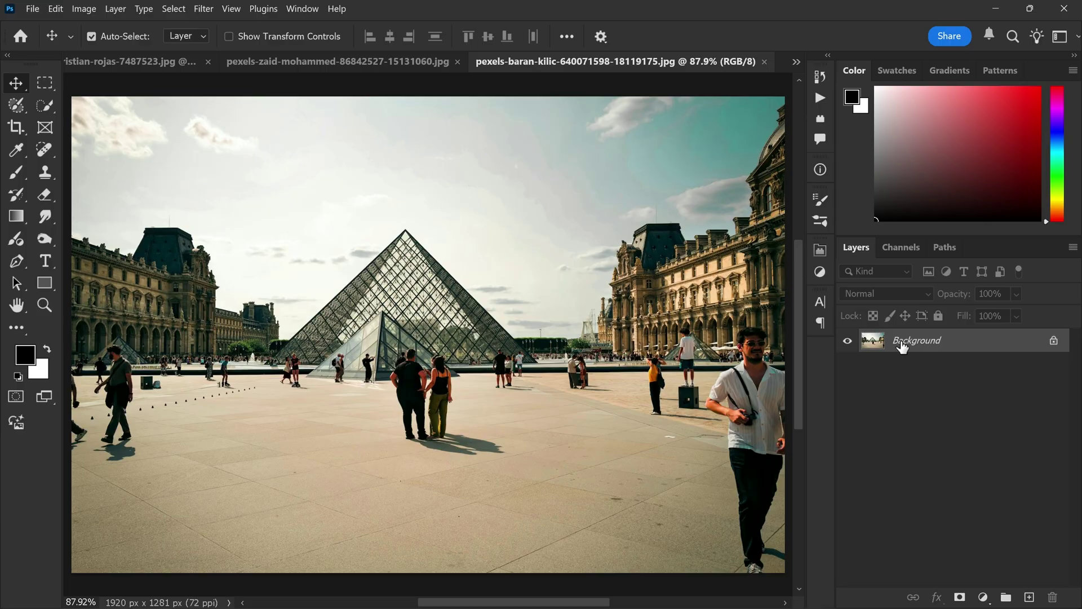
# Step: Duplicate the pyramid photo's layer with Ctrl+J and launch the Camera Raw Filter on it
pyautogui.hotkey('ctrl', 'j')
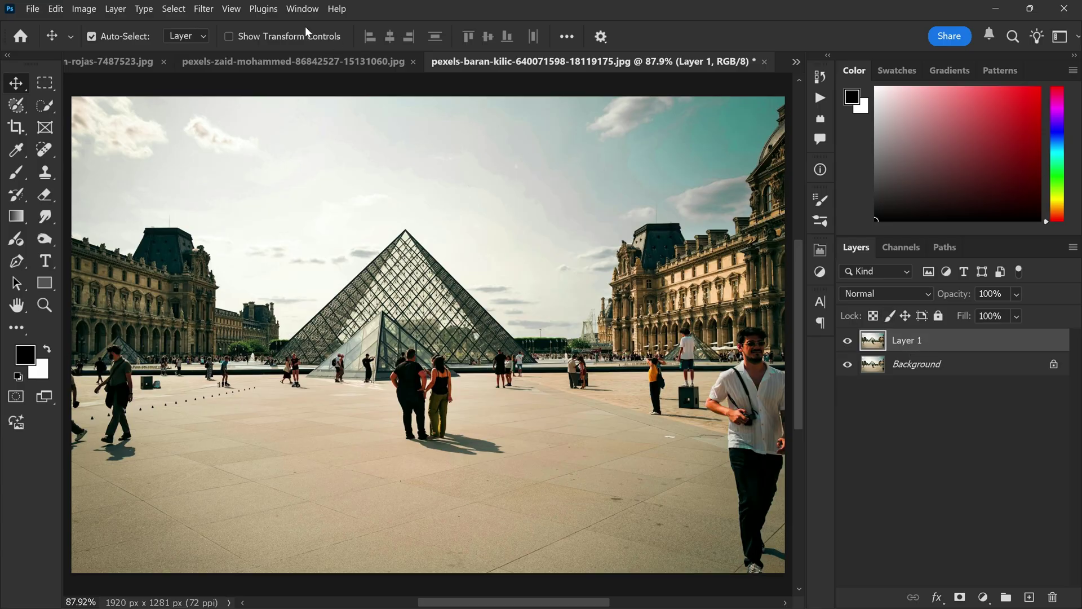
pyautogui.click(204, 8)
pyautogui.click(235, 109)
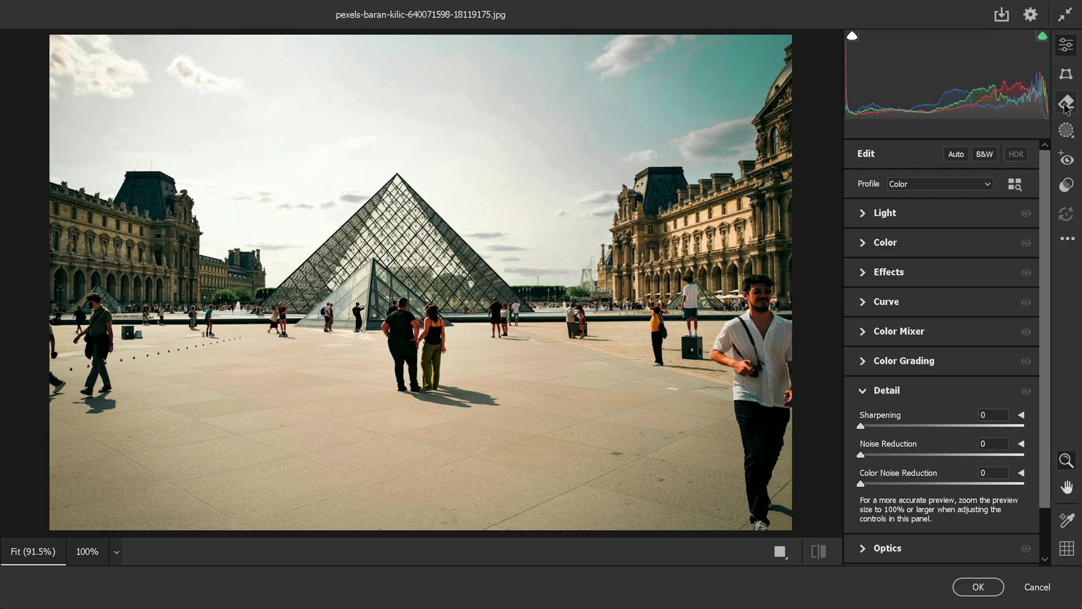
# Step: Detect the people around the glass pyramid and remove them with People distraction removal
pyautogui.click(1066, 102)
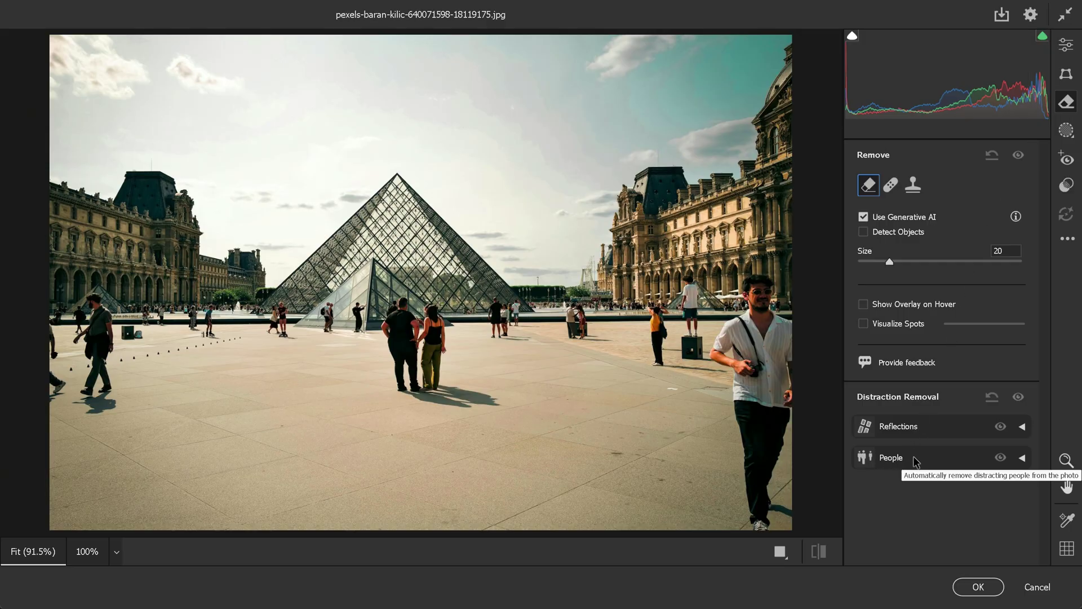
pyautogui.click(1022, 458)
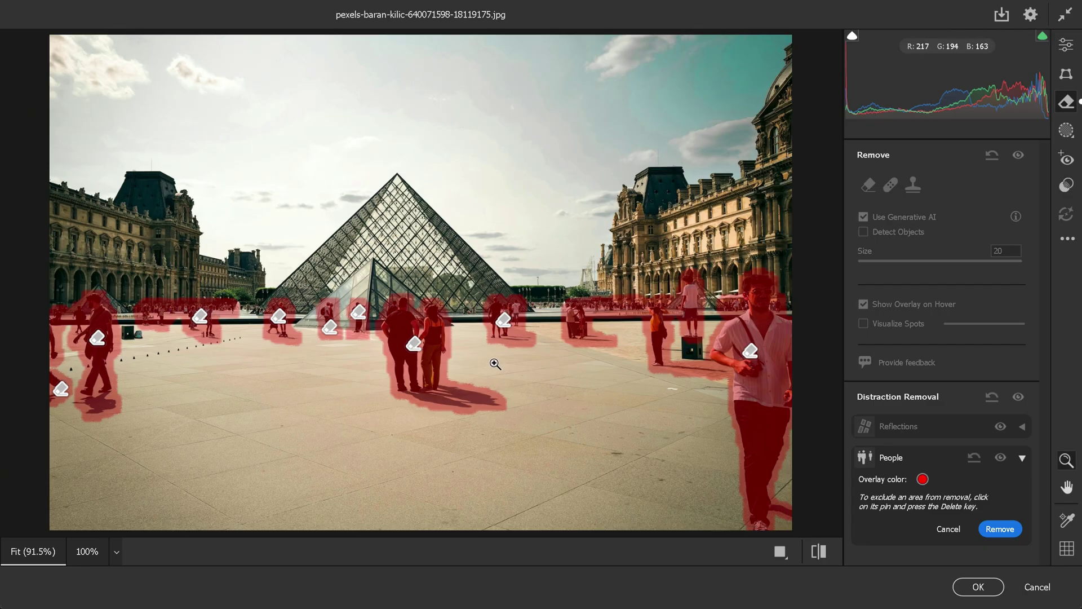
pyautogui.click(1000, 529)
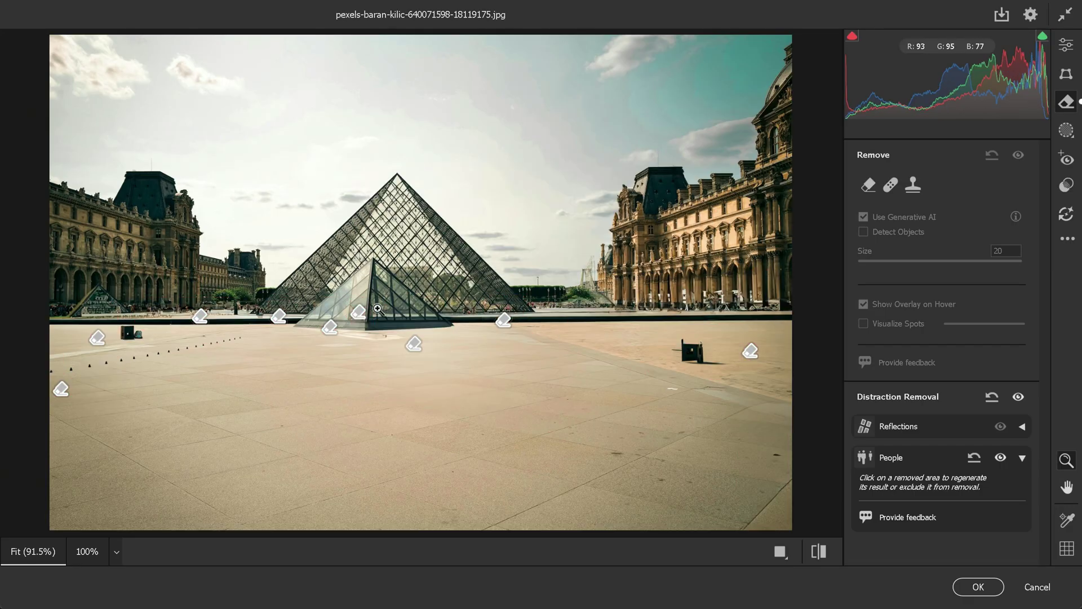
# Step: Compare with the original, then choose new fill variations for the right and left removed areas
pyautogui.click(820, 551)
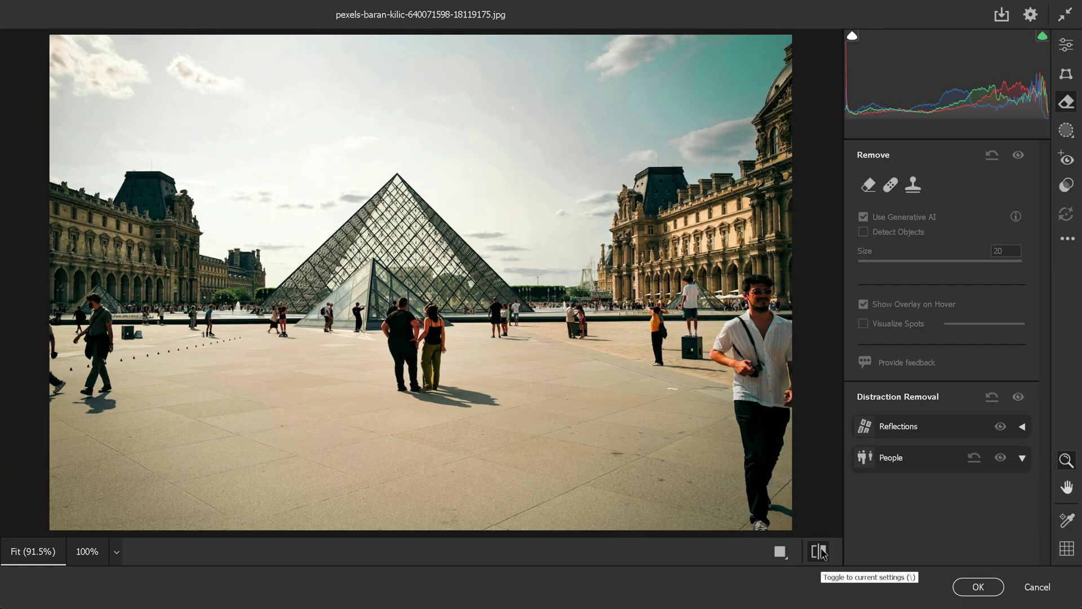
pyautogui.click(820, 552)
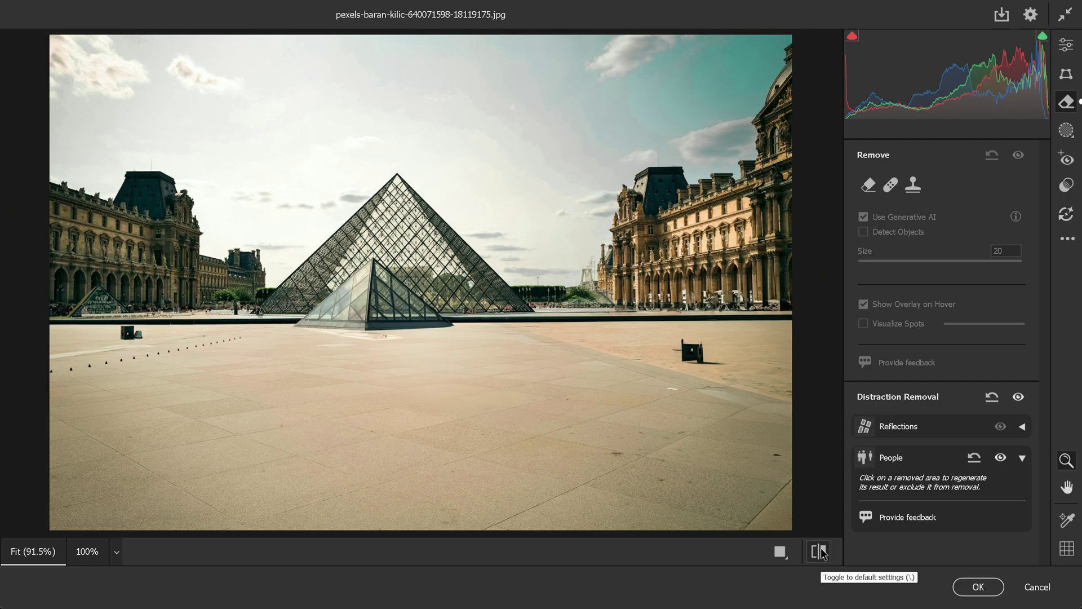
pyautogui.click(749, 353)
pyautogui.click(957, 505)
pyautogui.click(957, 505)
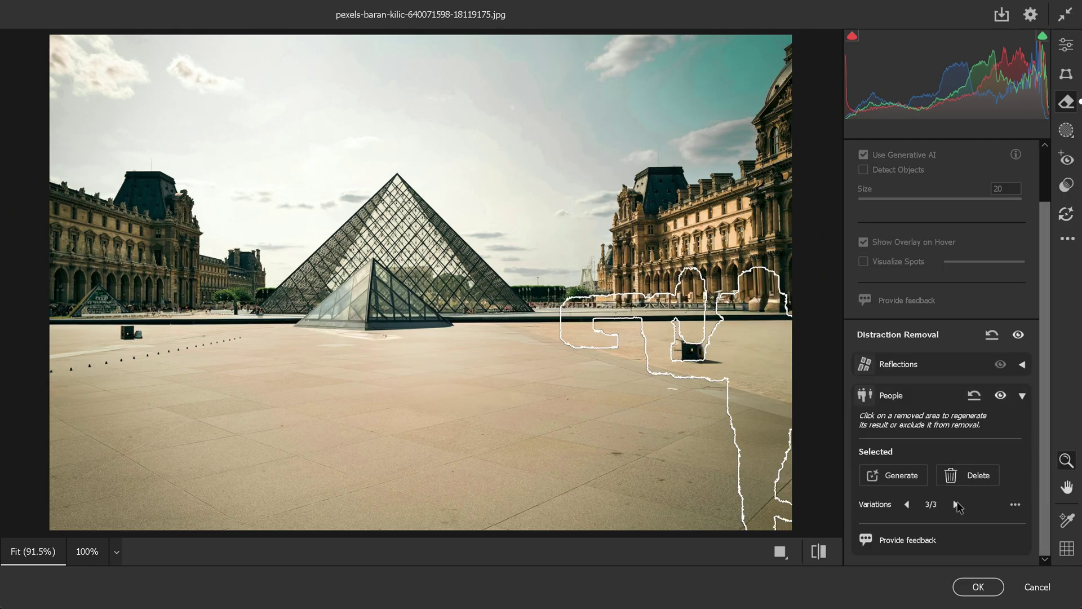
pyautogui.click(956, 505)
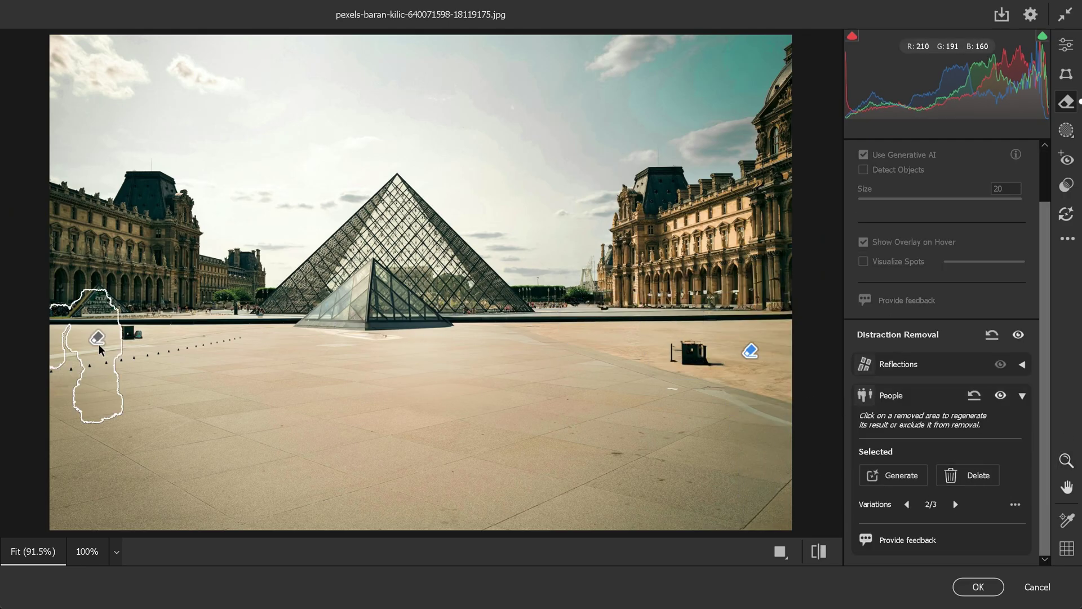
pyautogui.click(203, 322)
pyautogui.click(957, 505)
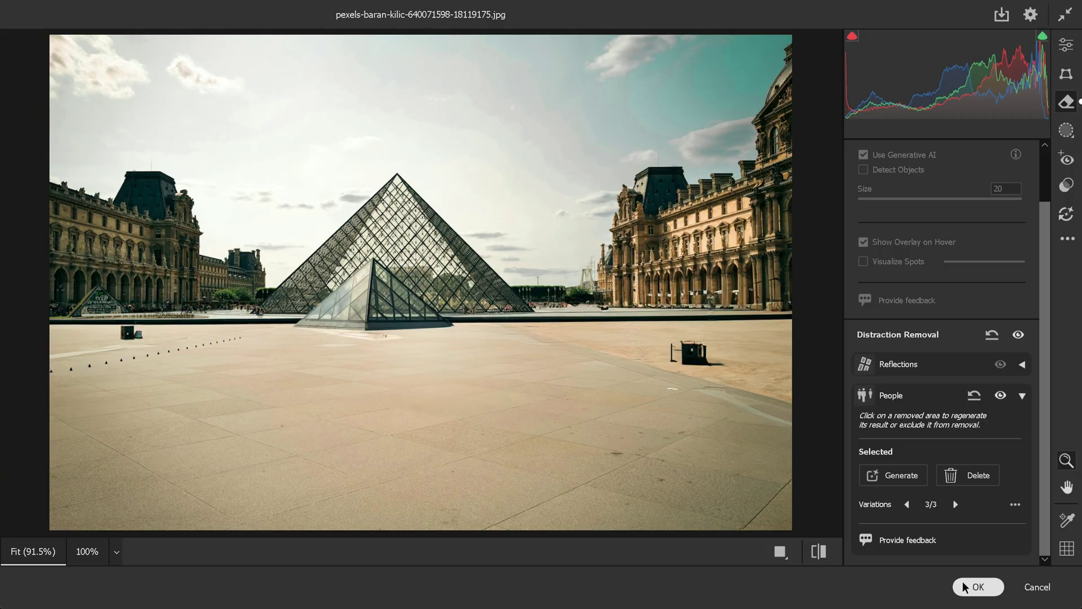
# Step: Apply the Louvre Camera Raw edits, switch to the bicycle photo, and show the Edit menu
pyautogui.click(979, 587)
pyautogui.hotkey('ctrl', 'Tab')
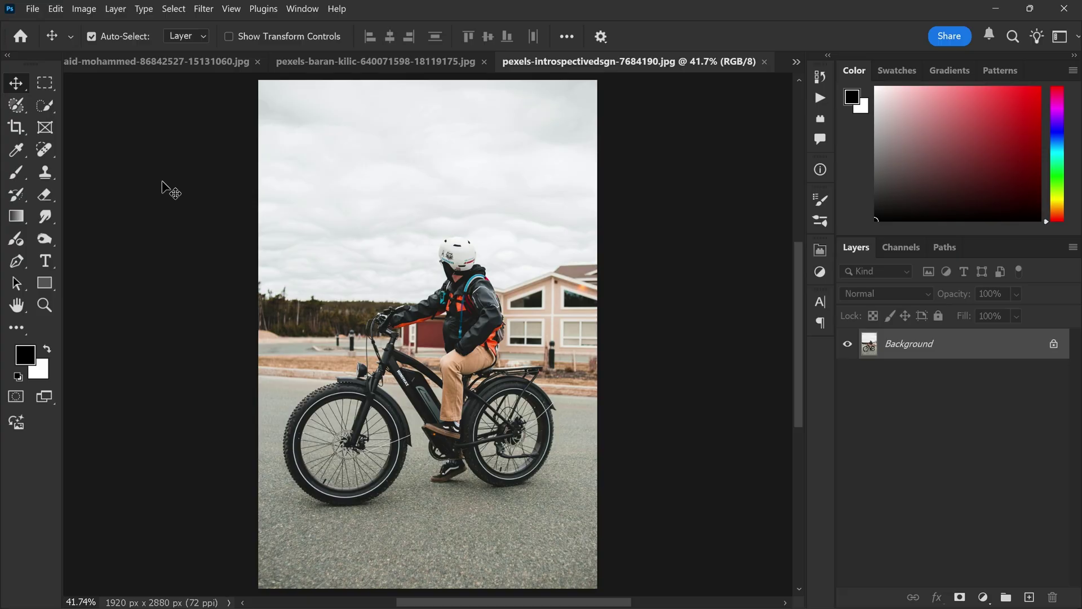
pyautogui.click(56, 9)
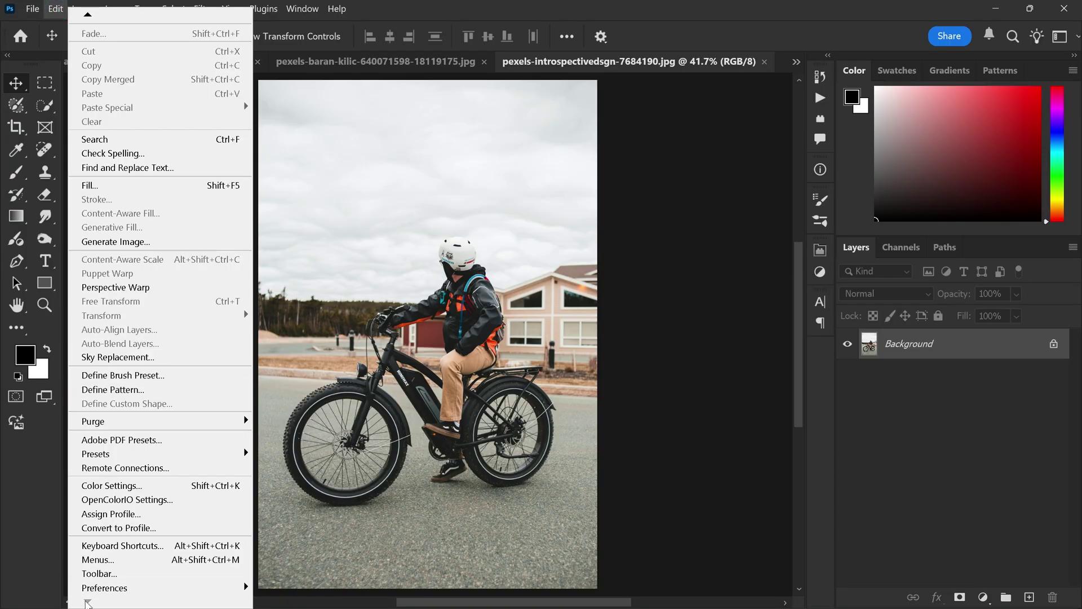
pyautogui.moveTo(106, 586)
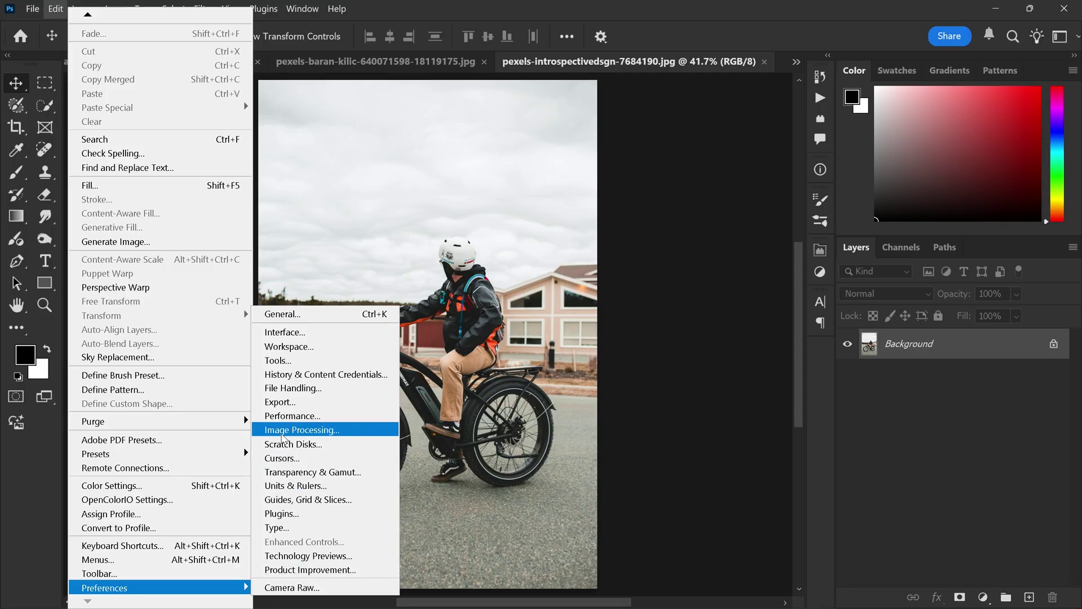
# Step: Set Select Subject processing to Cloud (Detailed results) in Image Processing preferences
pyautogui.click(305, 430)
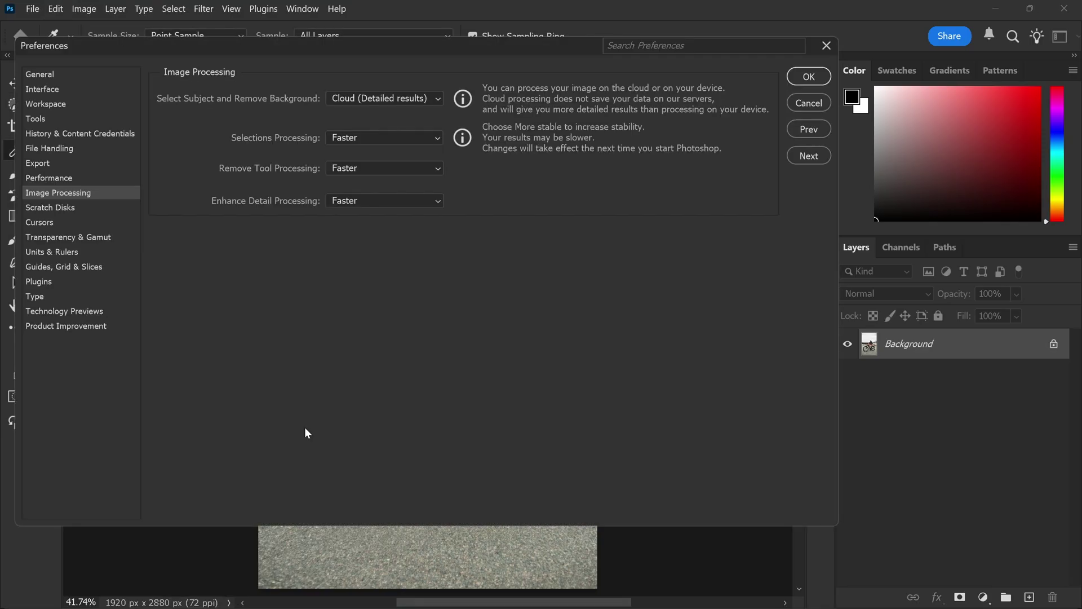
pyautogui.click(358, 98)
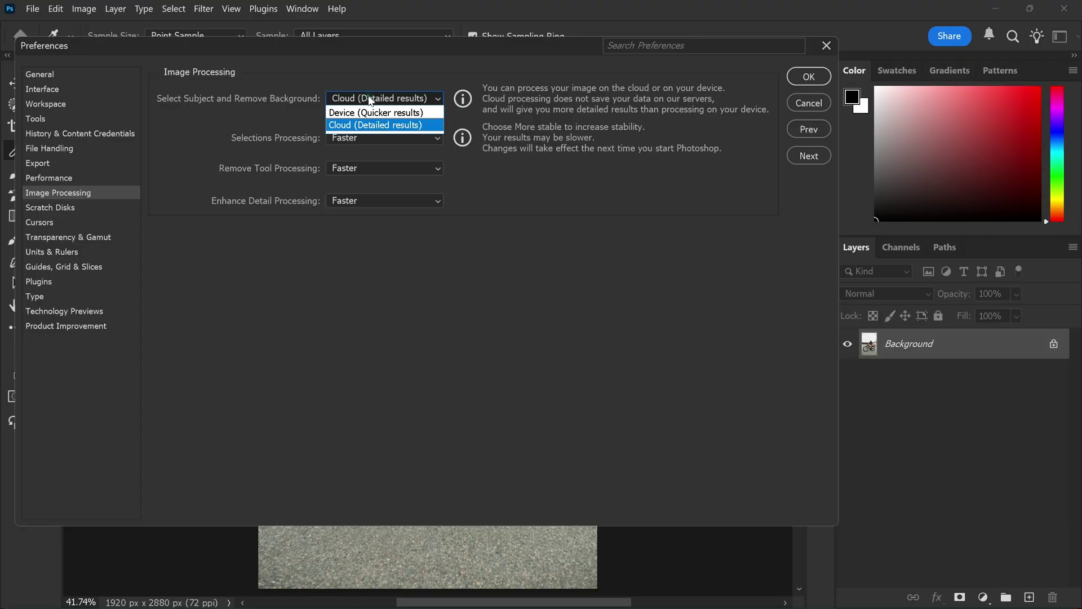
pyautogui.click(363, 124)
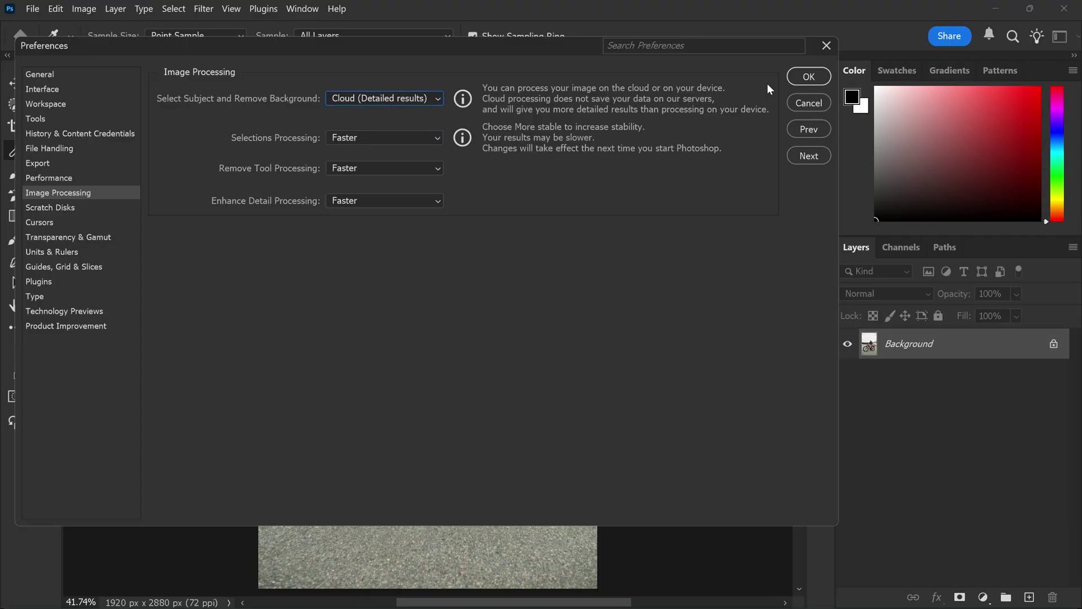
pyautogui.click(801, 78)
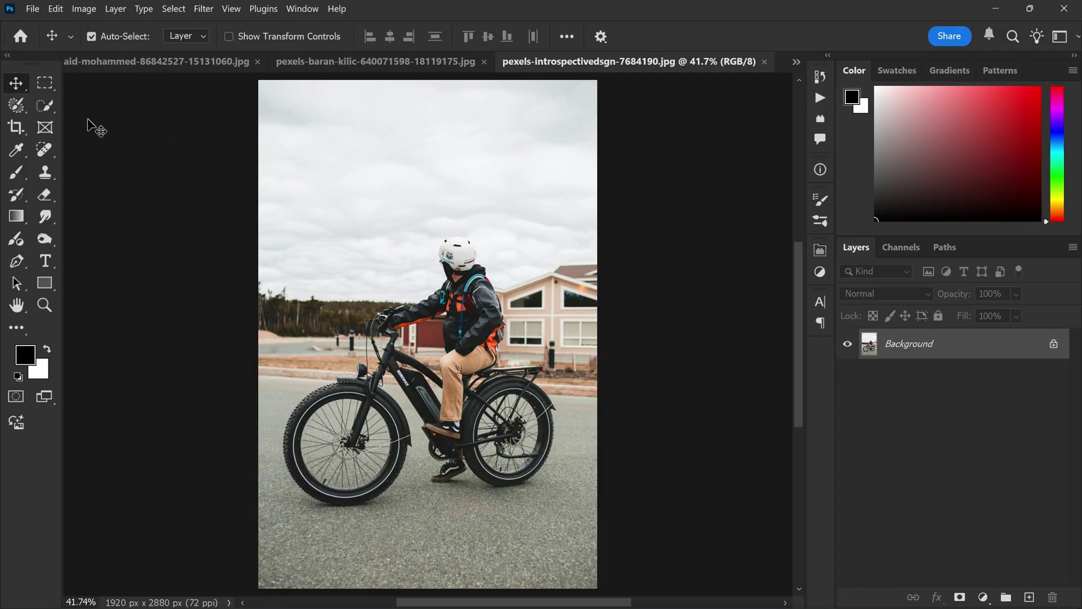
# Step: With Quick Selection on Cloud processing, mask the rider and bike off the background
pyautogui.click(45, 105)
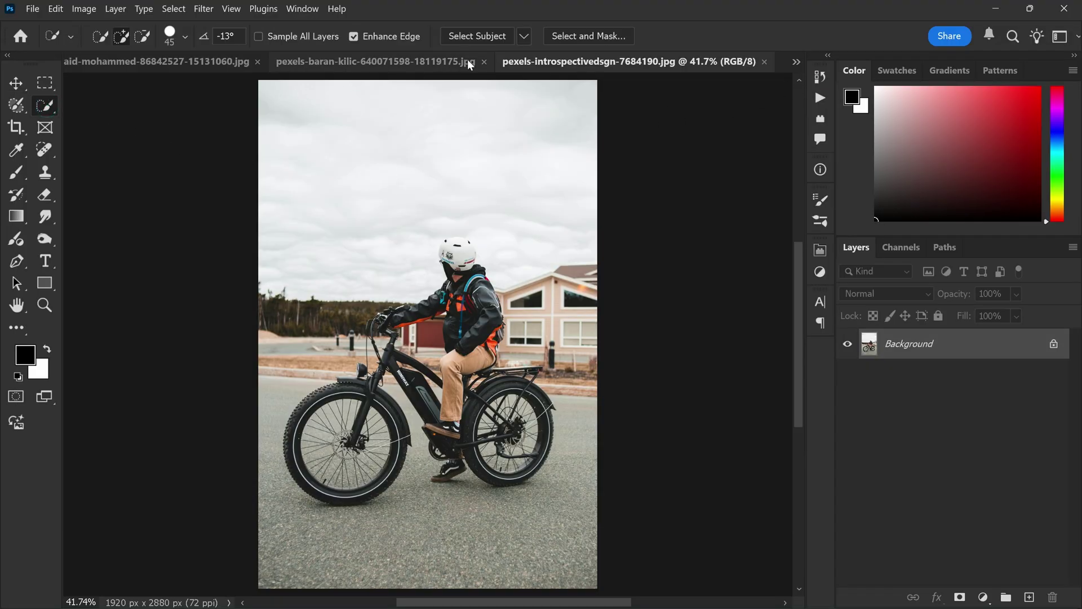
pyautogui.click(524, 36)
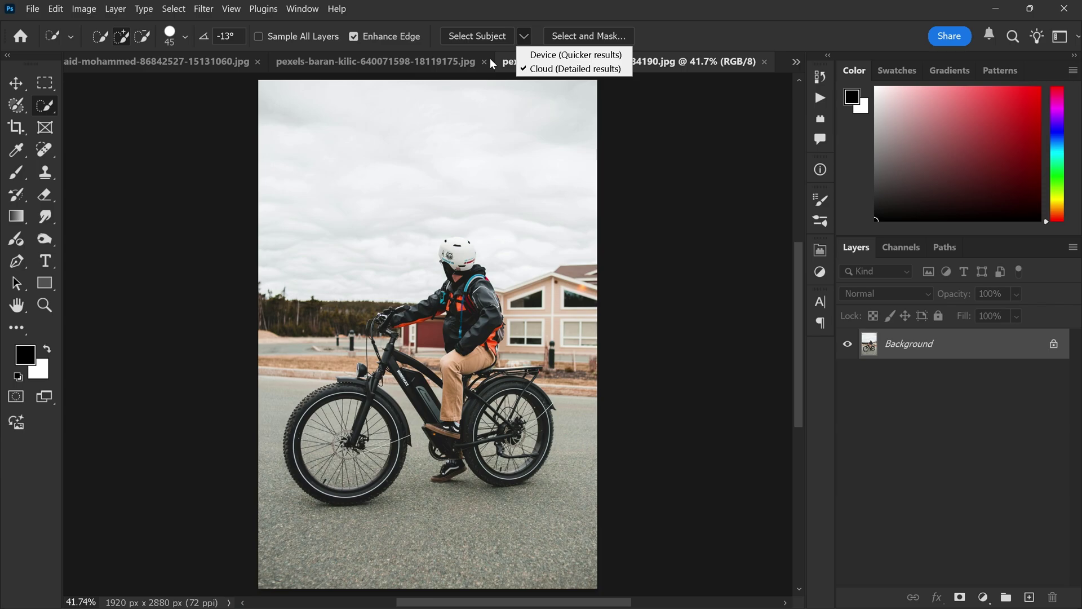
pyautogui.click(472, 37)
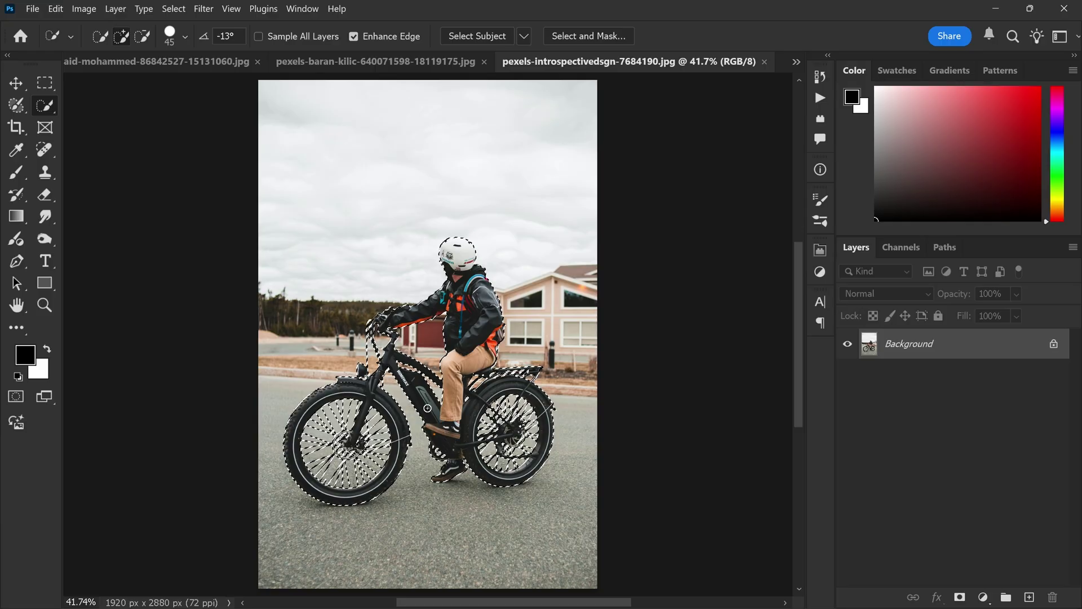
pyautogui.click(961, 597)
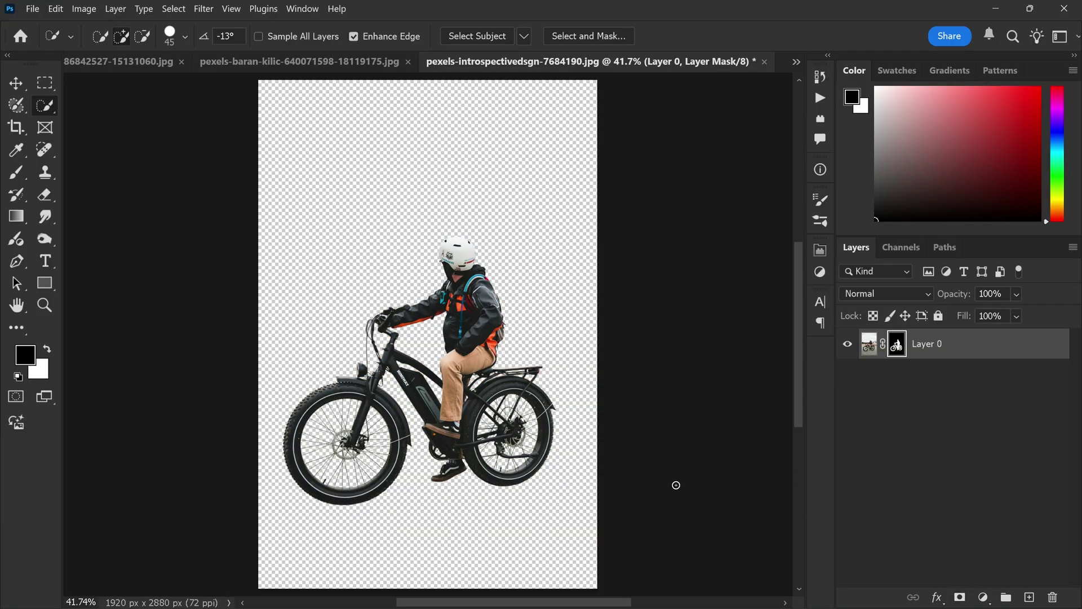
pyautogui.scroll(2, 495, 434)
pyautogui.scroll(2, 495, 434)
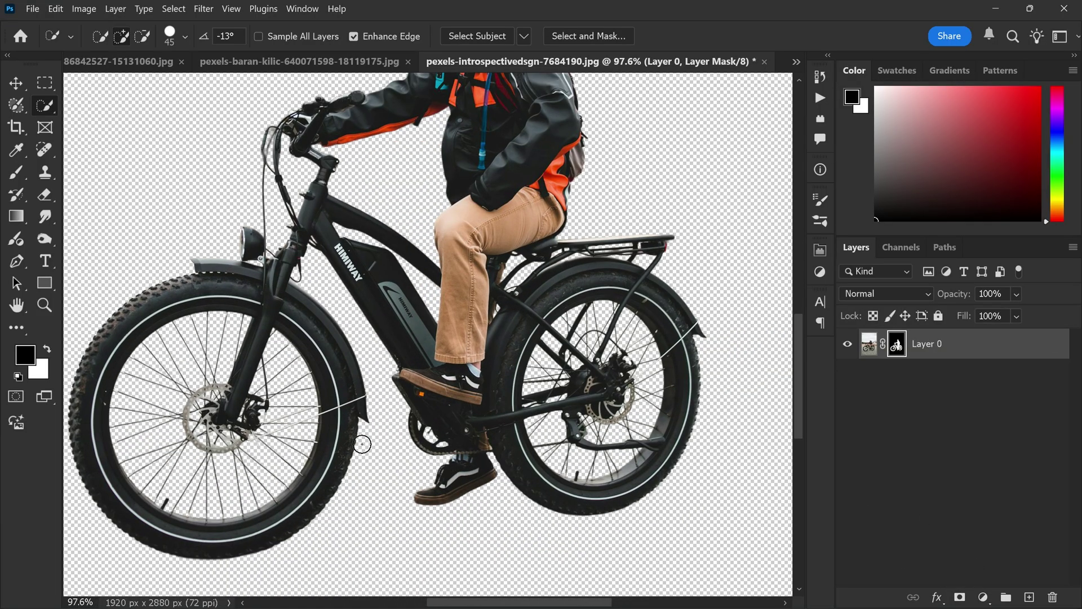
pyautogui.scroll(2, 178, 430)
# Step: Undo and redo to compare the cutout, then switch to the woman's pyramid photo
pyautogui.hotkey('ctrl', 'z')
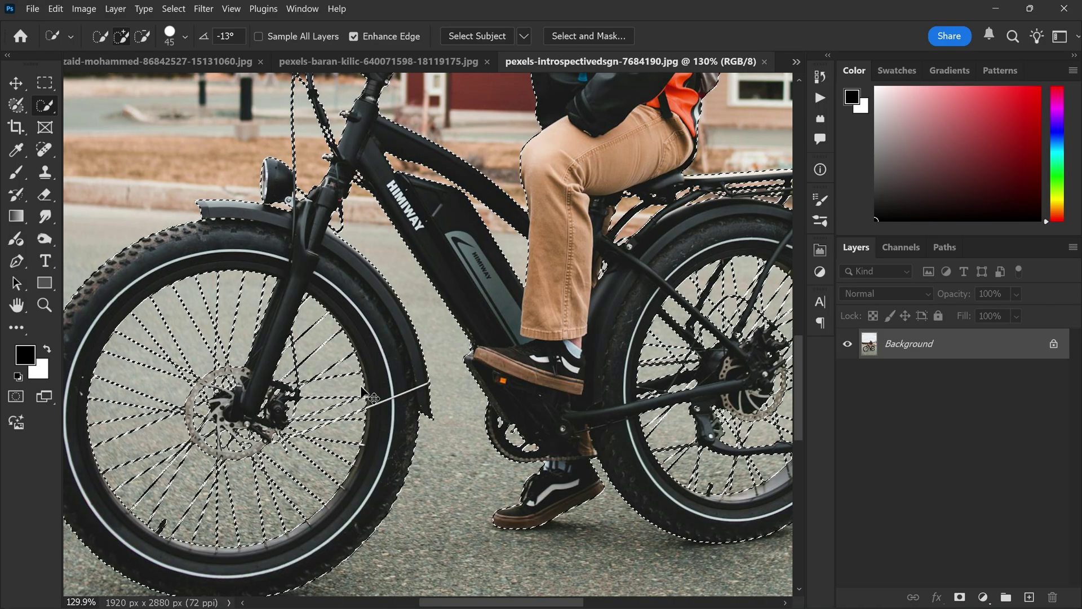
pyautogui.hotkey('ctrl', 'shift', 'z')
pyautogui.hotkey('ctrl', 'z')
pyautogui.hotkey('ctrl', 'shift', 'z')
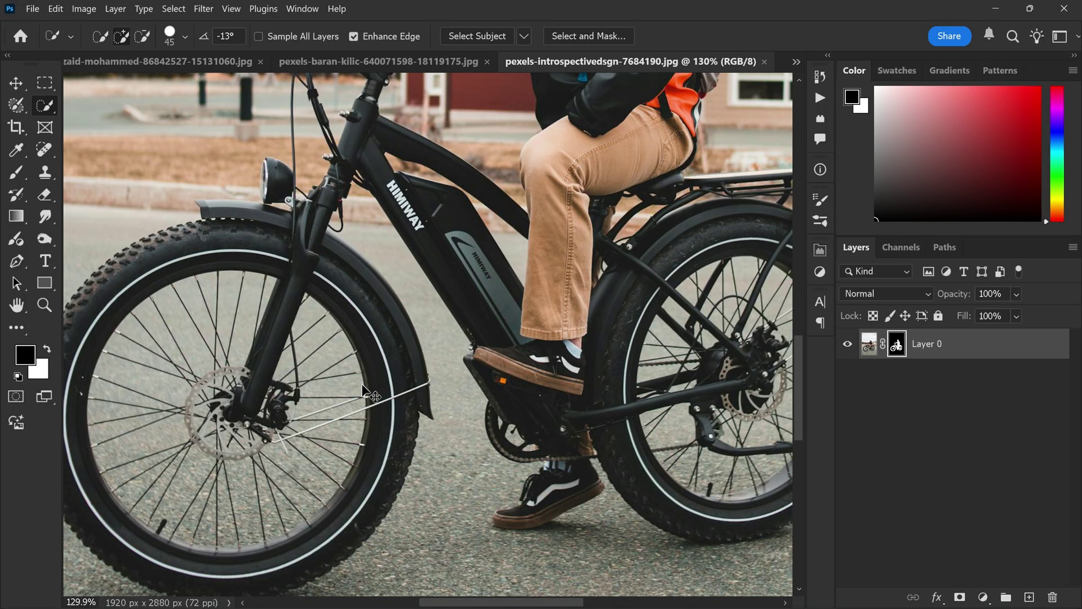
pyautogui.scroll(2, 681, 391)
pyautogui.scroll(-2, 502, 375)
pyautogui.scroll(-2, 503, 374)
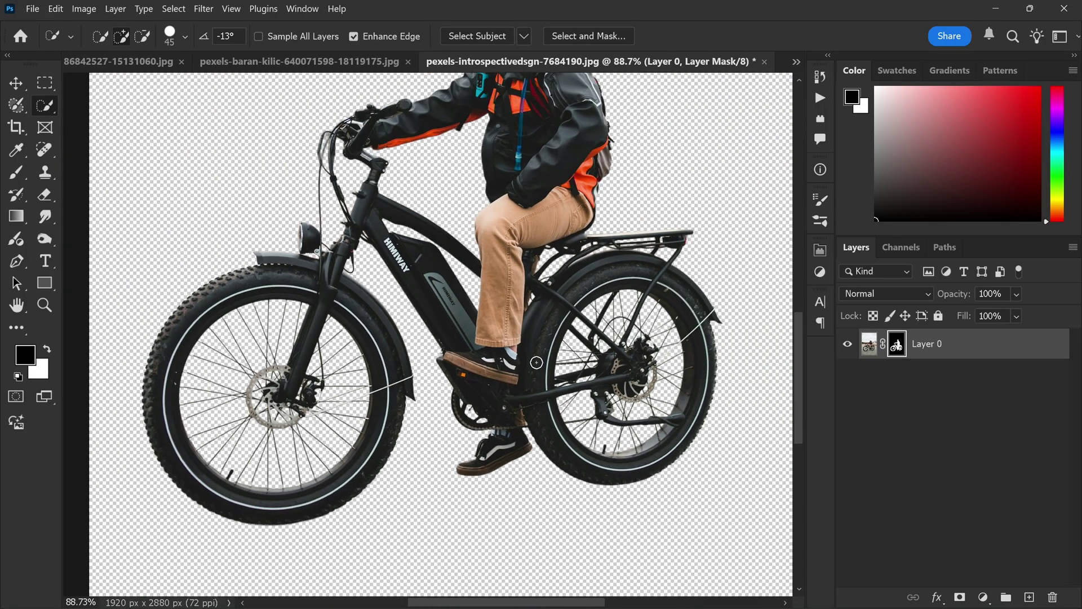
pyautogui.scroll(-1, 503, 375)
pyautogui.hotkey('ctrl', 'Tab')
pyautogui.press('v')
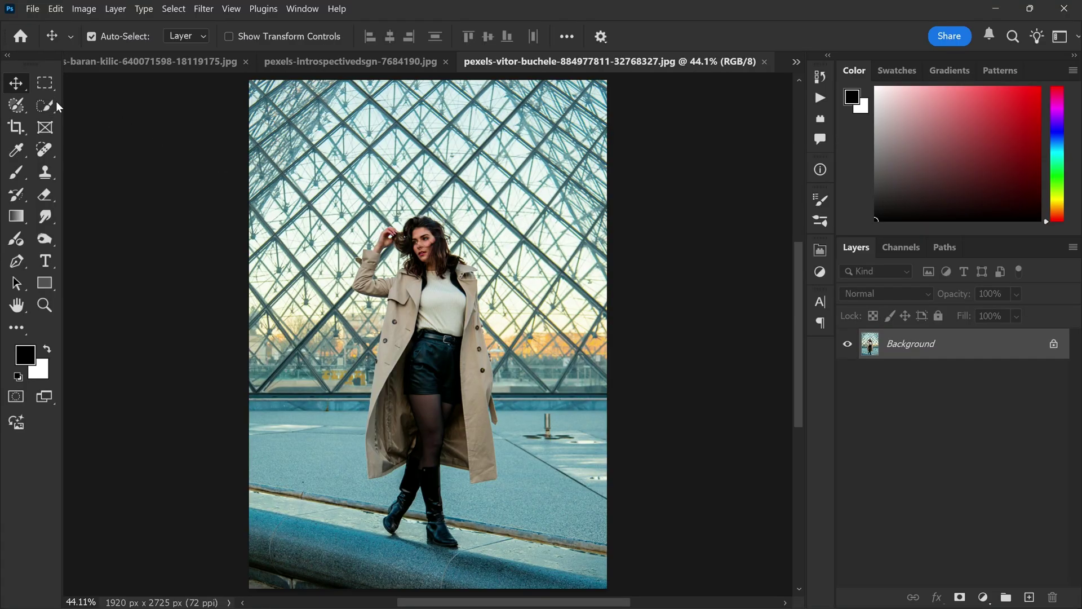
# Step: Use Object Selection's Select people to select the woman's legs and lower clothes
pyautogui.click(47, 106)
pyautogui.click(134, 104)
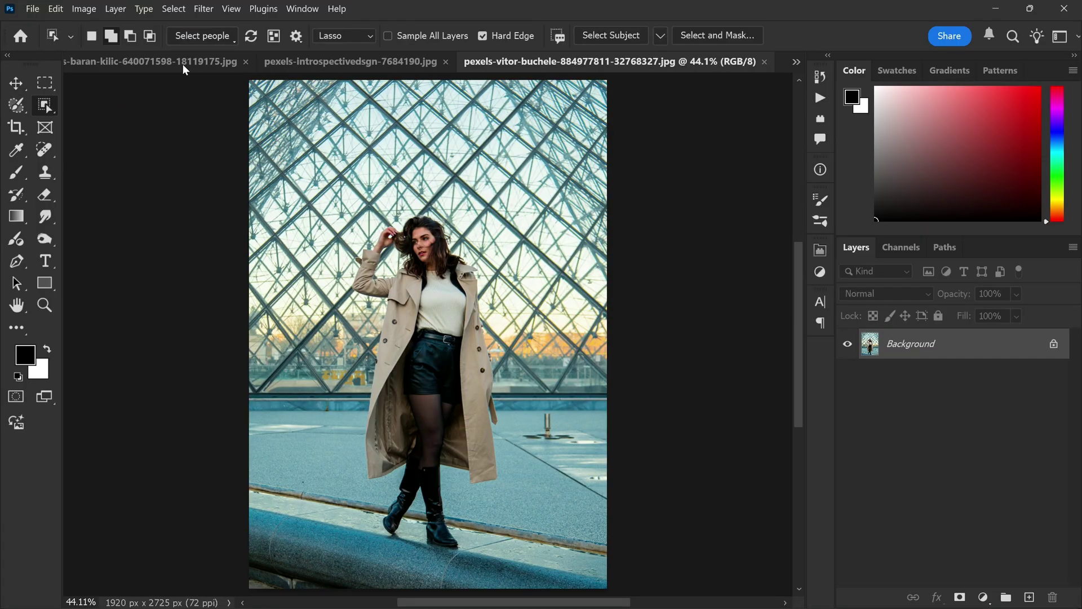
pyautogui.click(234, 42)
pyautogui.moveTo(162, 70)
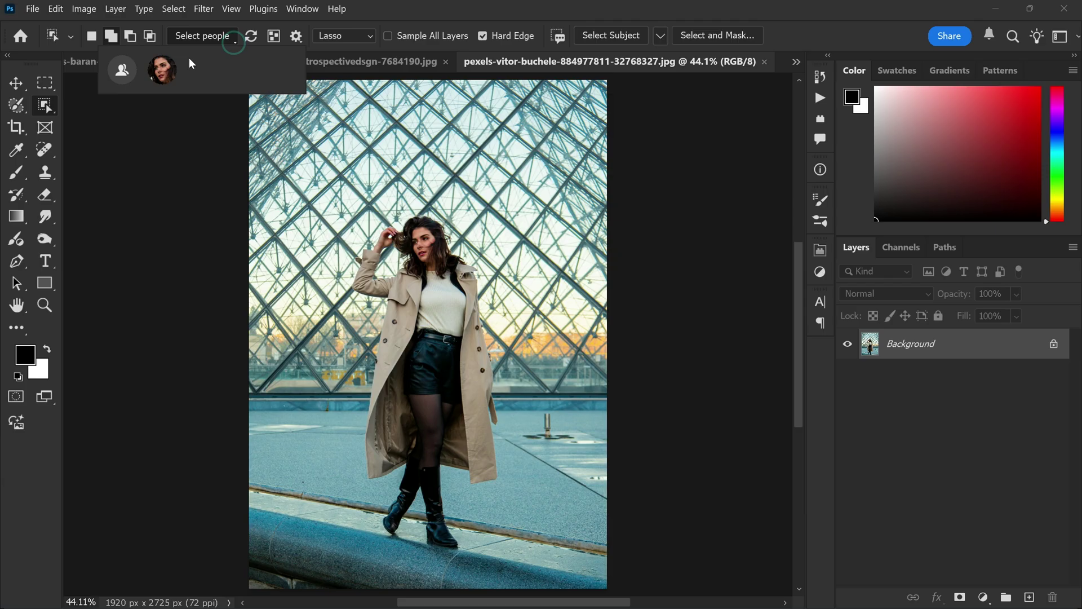
pyautogui.click(128, 72)
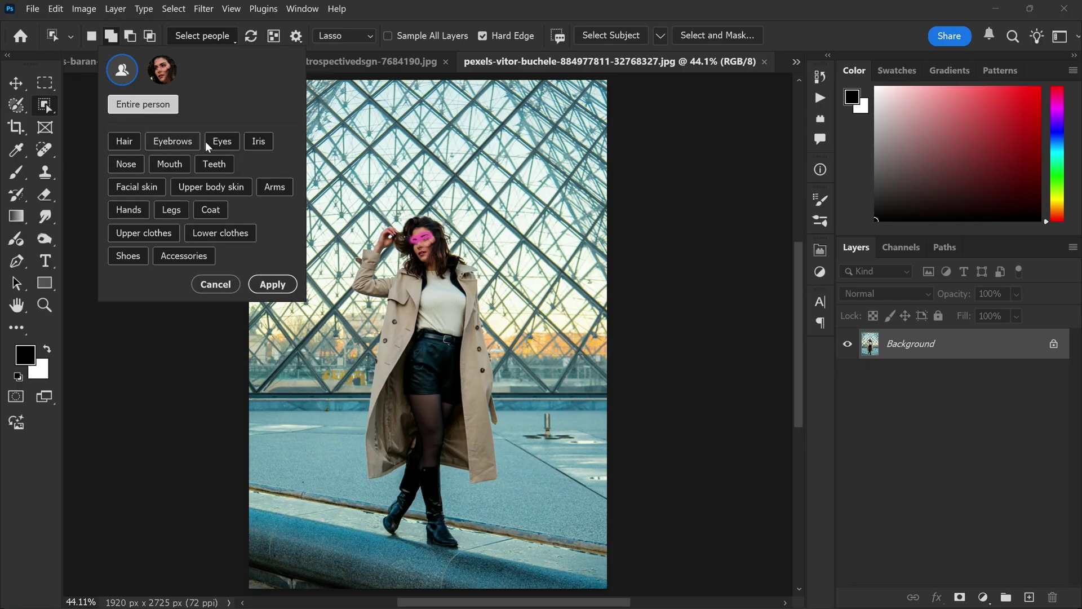
pyautogui.click(168, 209)
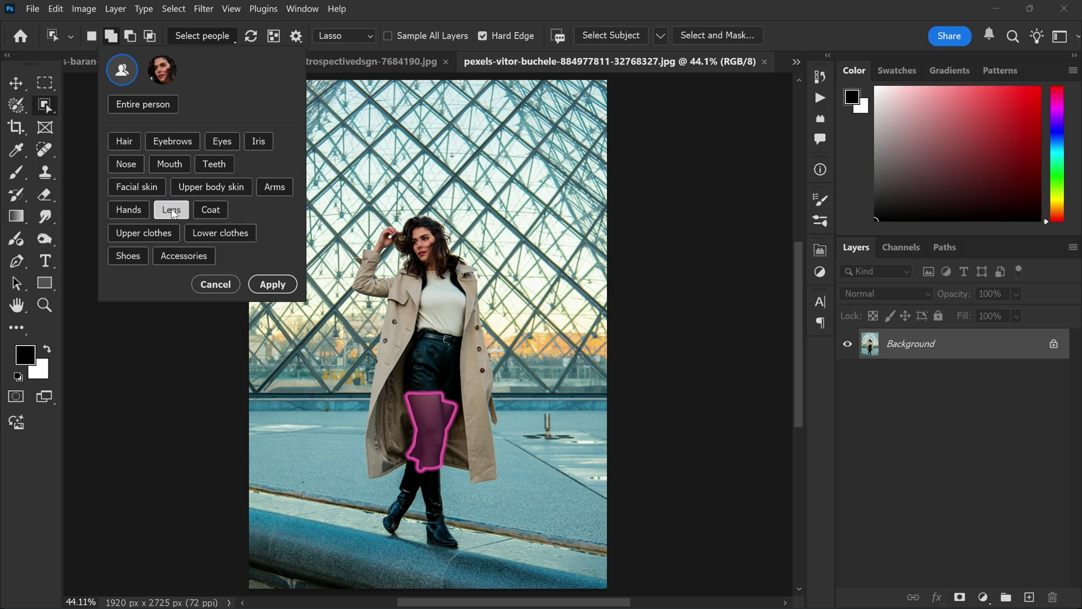
pyautogui.click(205, 233)
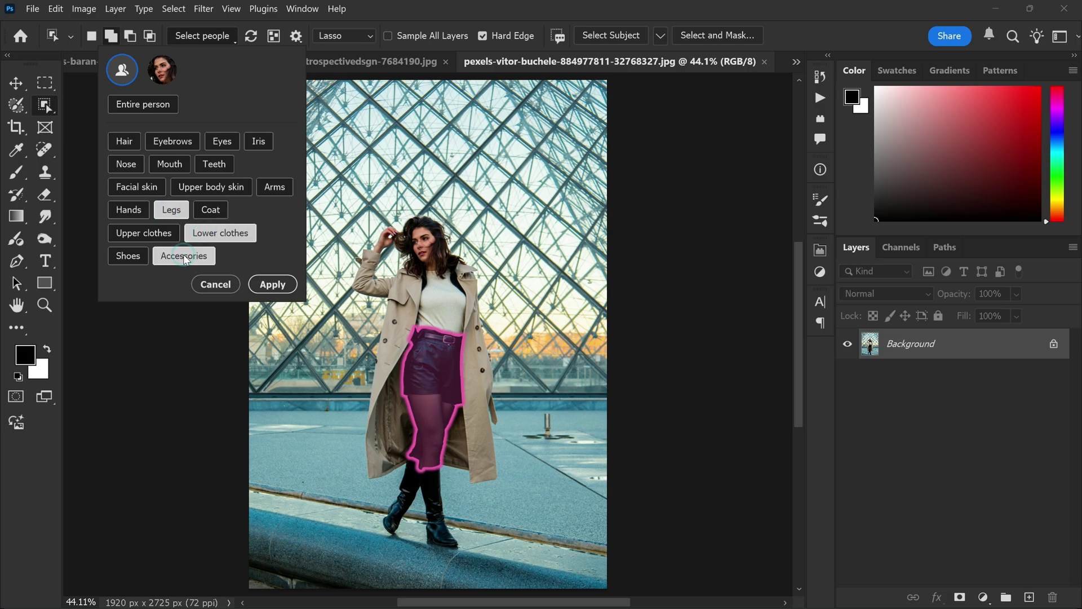
pyautogui.click(272, 285)
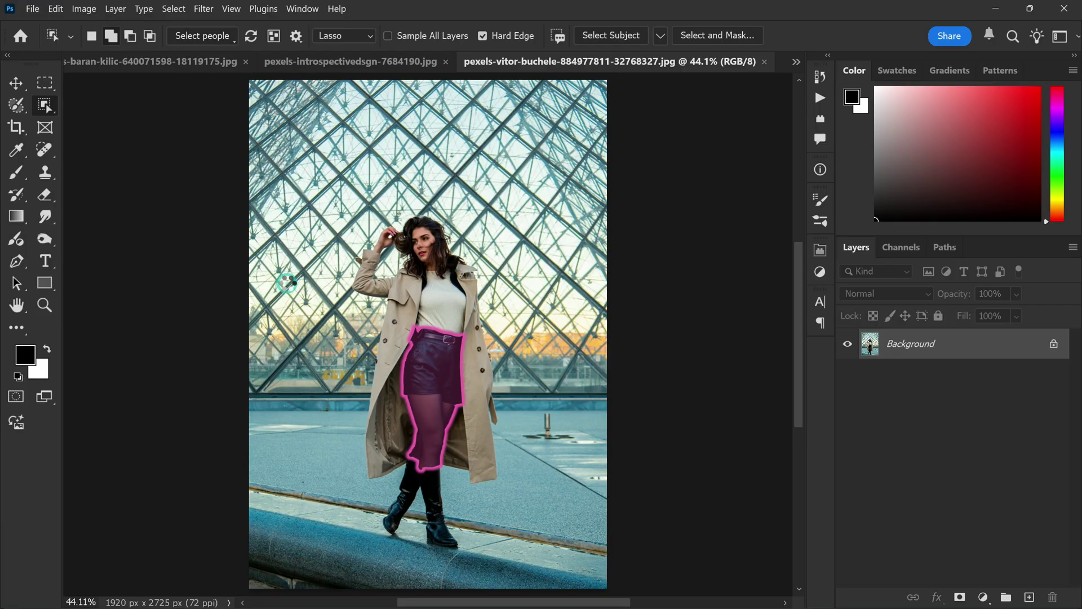
pyautogui.scroll(5, 441, 401)
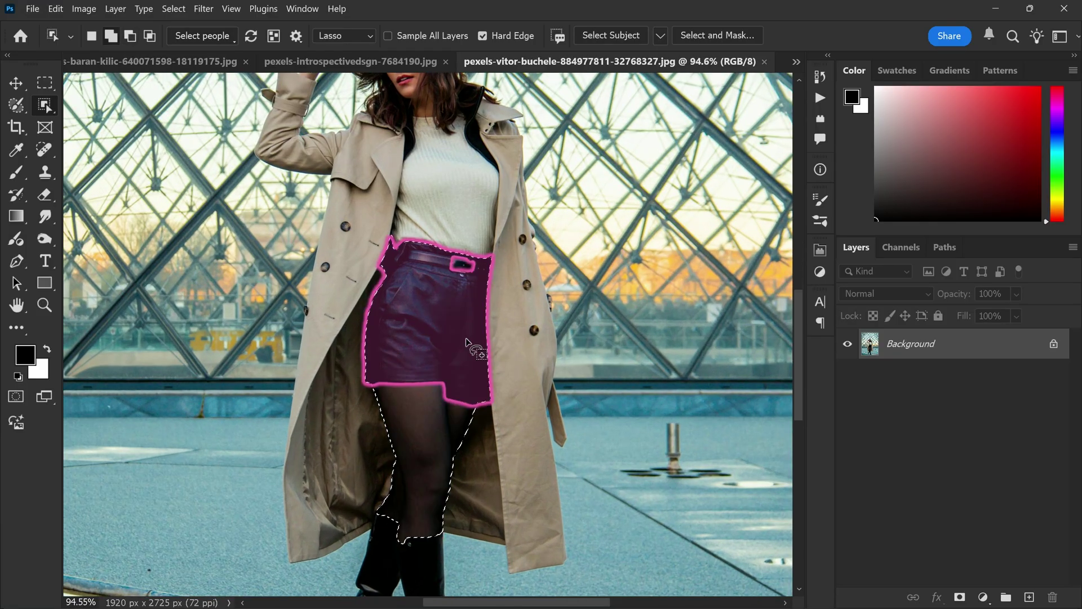
# Step: Run Generative Fill on the selected shorts and legs with an empty prompt
pyautogui.click(303, 9)
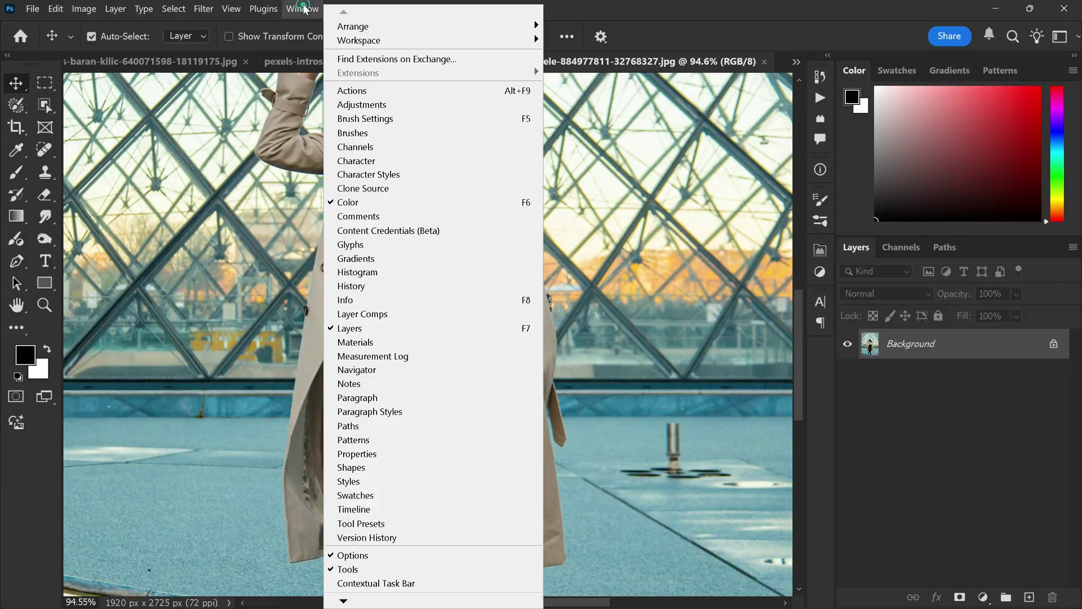
pyautogui.click(364, 585)
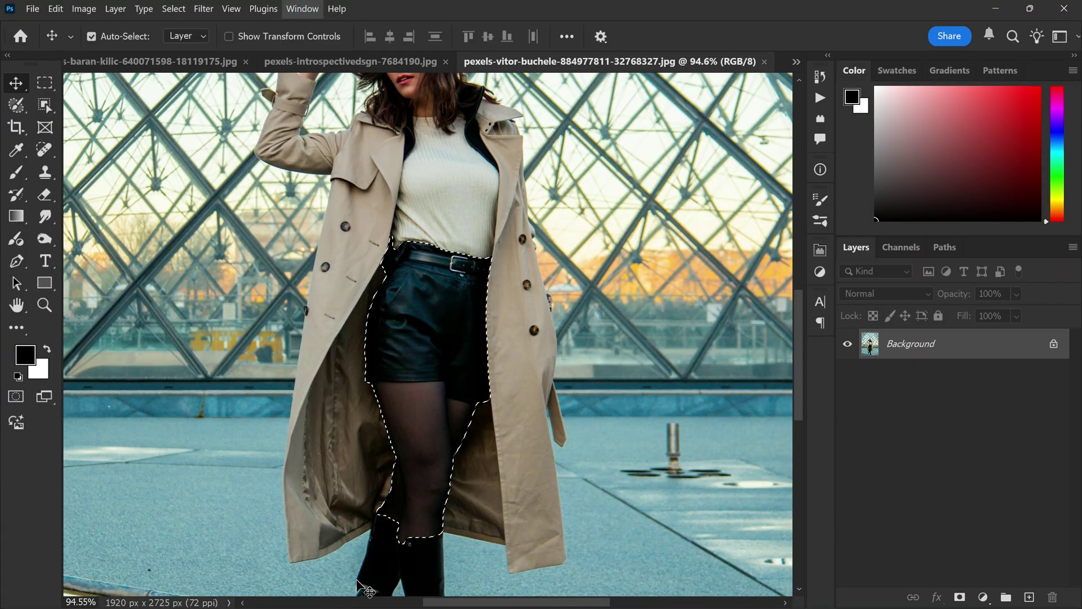
pyautogui.click(148, 421)
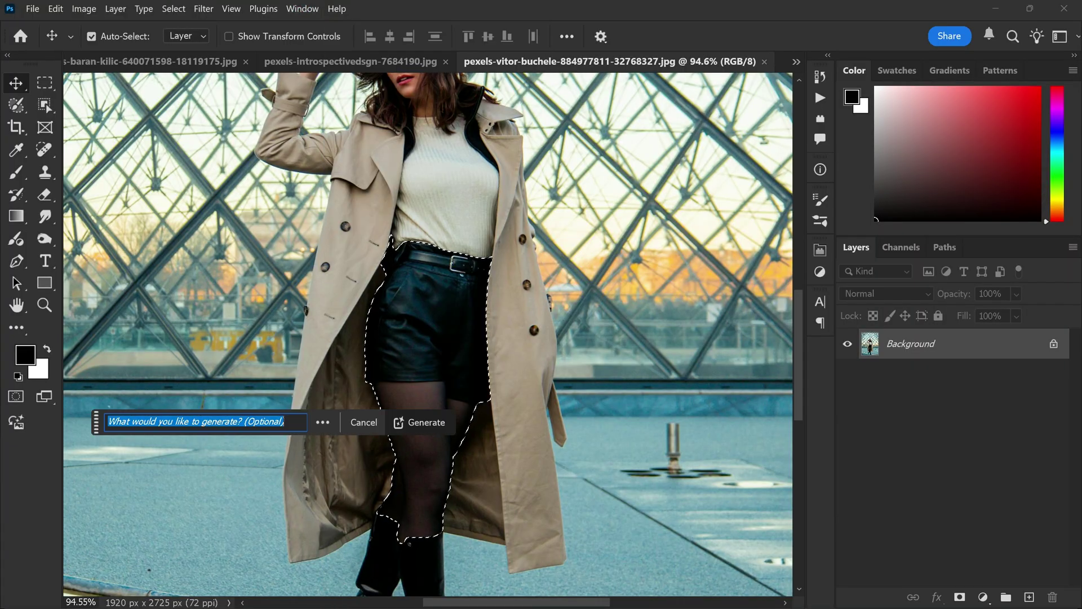
pyautogui.hotkey('ctrl', '0')
pyautogui.click(423, 421)
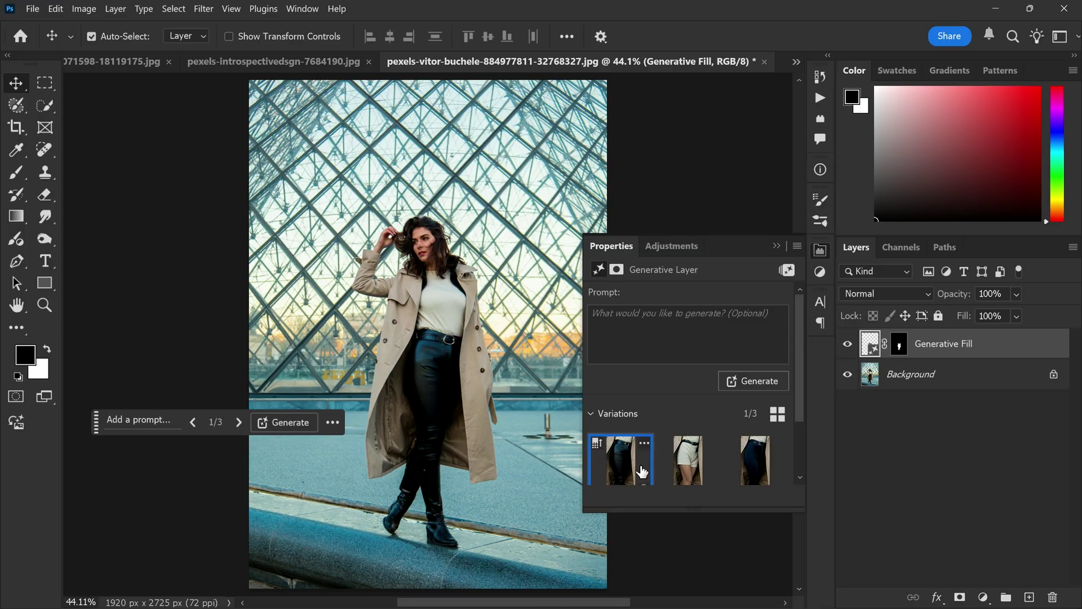
# Step: Choose the second variation, the white romper with bare legs, and close Properties
pyautogui.click(687, 464)
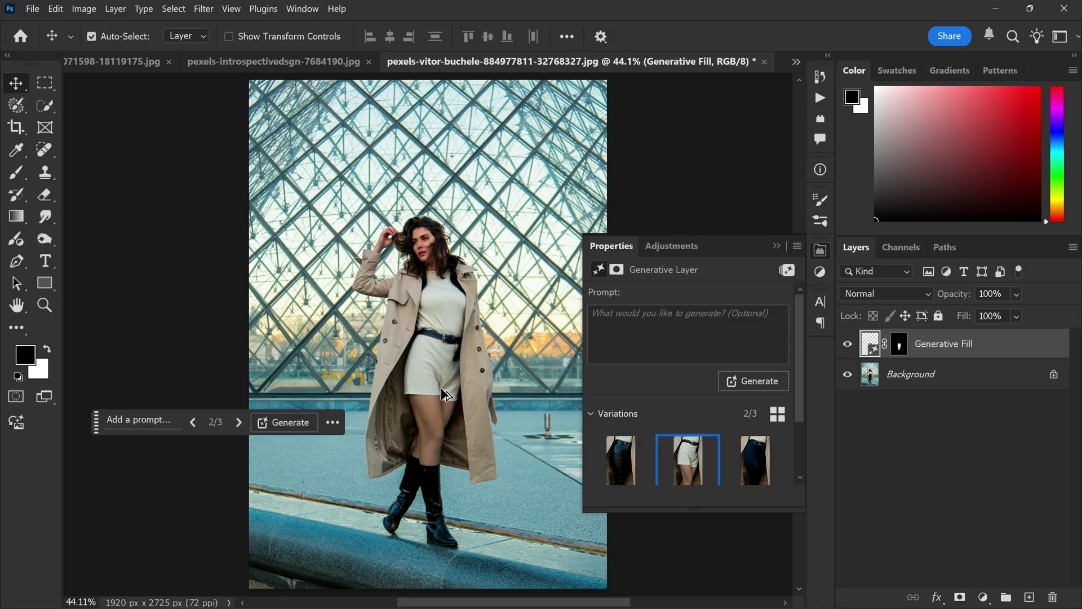
pyautogui.scroll(3, 433, 387)
pyautogui.scroll(2, 433, 392)
pyautogui.scroll(-2, 434, 392)
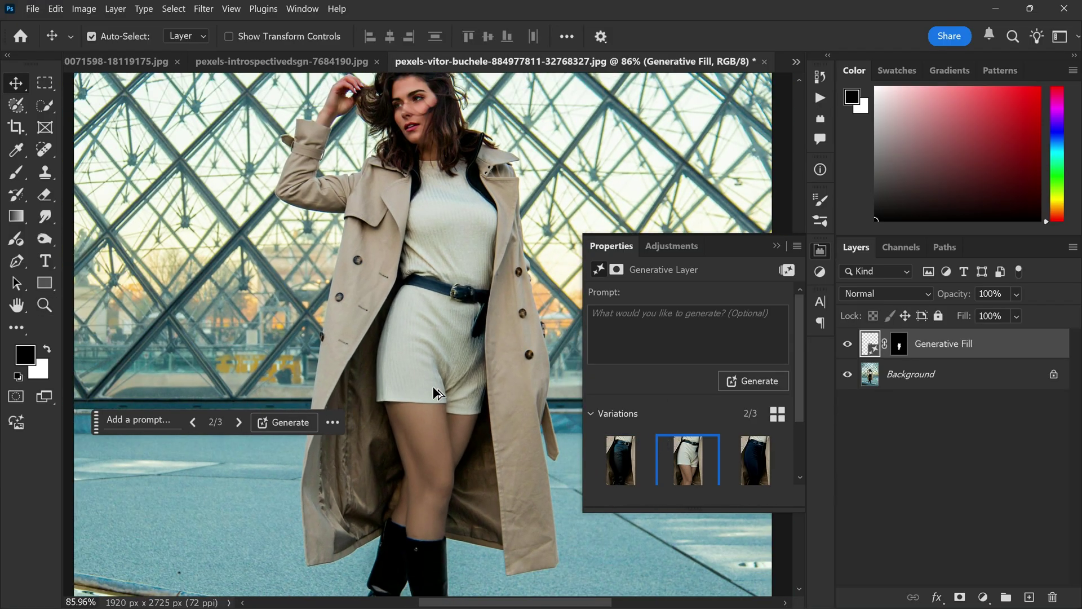
pyautogui.click(819, 252)
pyautogui.scroll(-2, 425, 283)
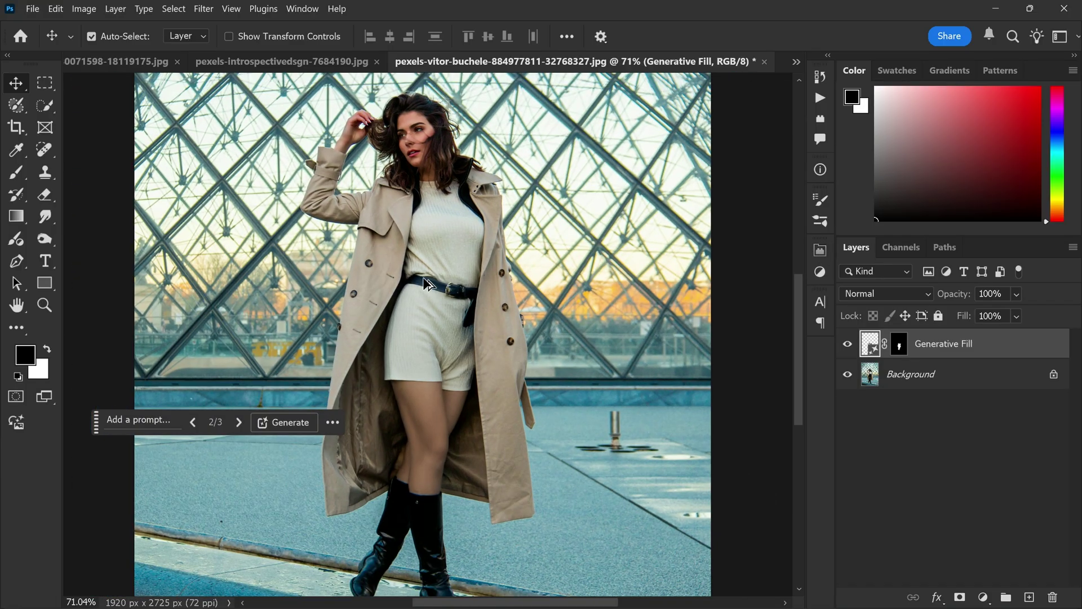
pyautogui.scroll(-3, 426, 283)
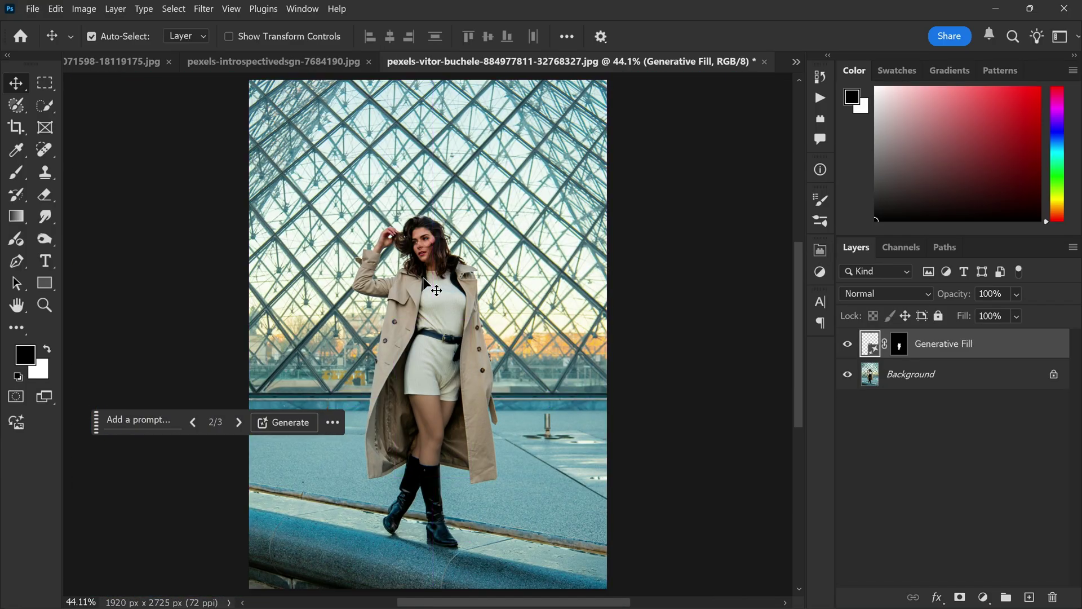